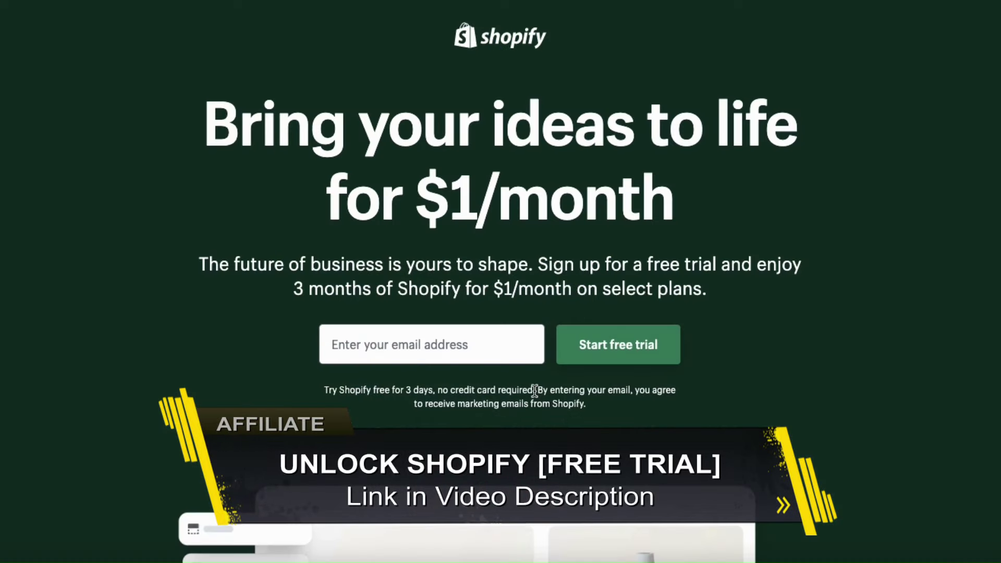
left_click_drag(536, 388, 439, 386)
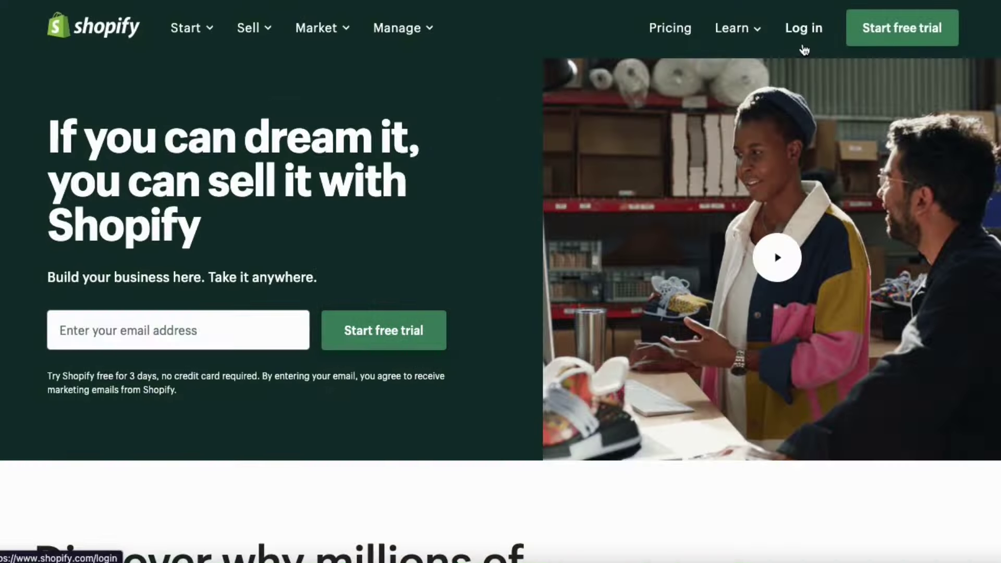
- Log in to the Shopify store admin and open the store's Payments settings
left_click(806, 35)
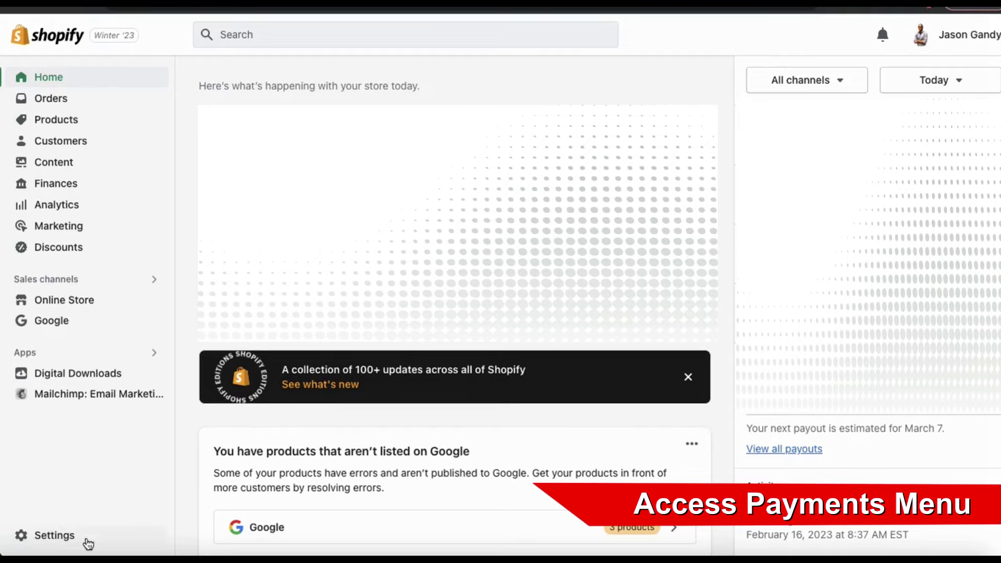
left_click(50, 542)
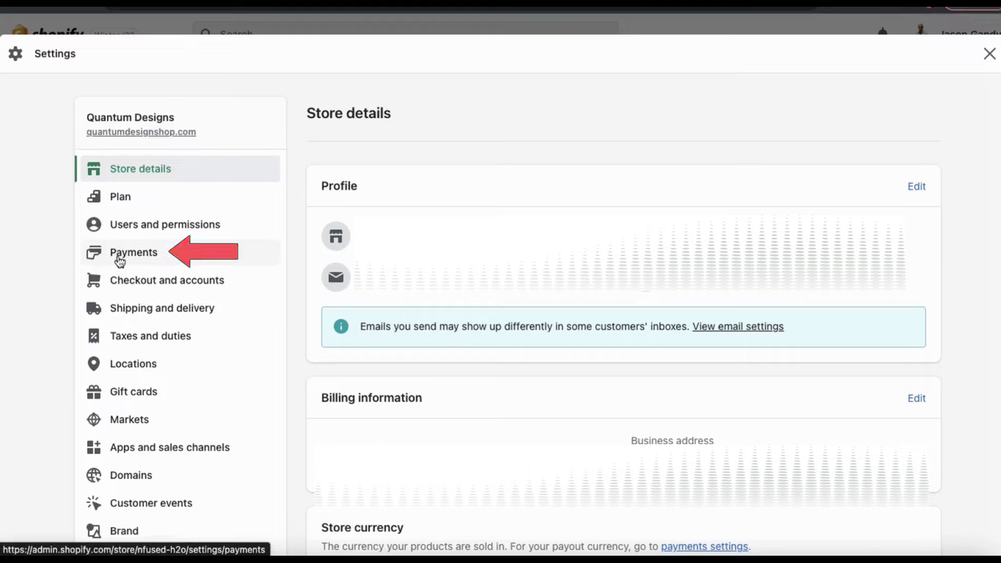
left_click(138, 255)
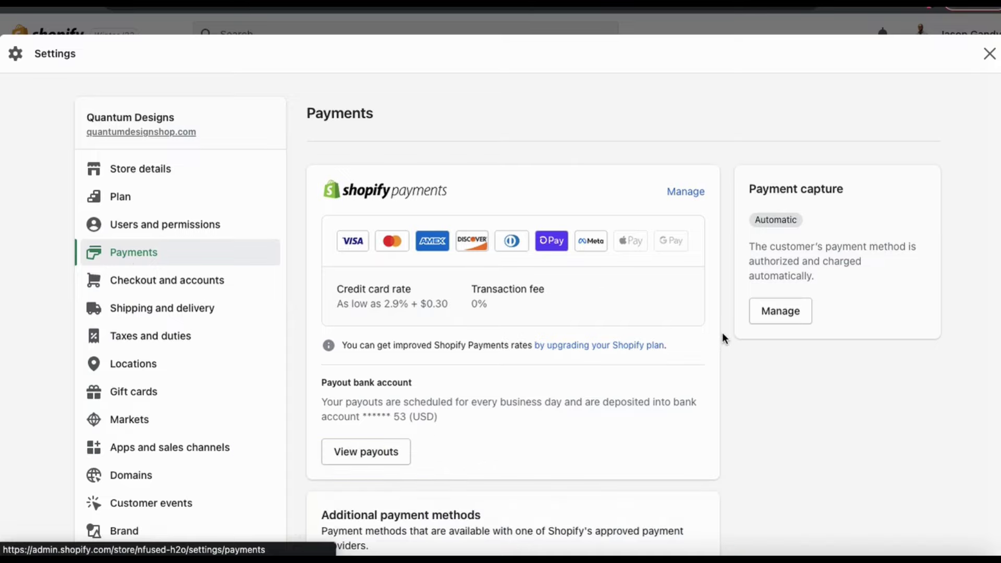
- Open the management page of Shopify Payments and review its standard rates and accepted cards
left_click(681, 203)
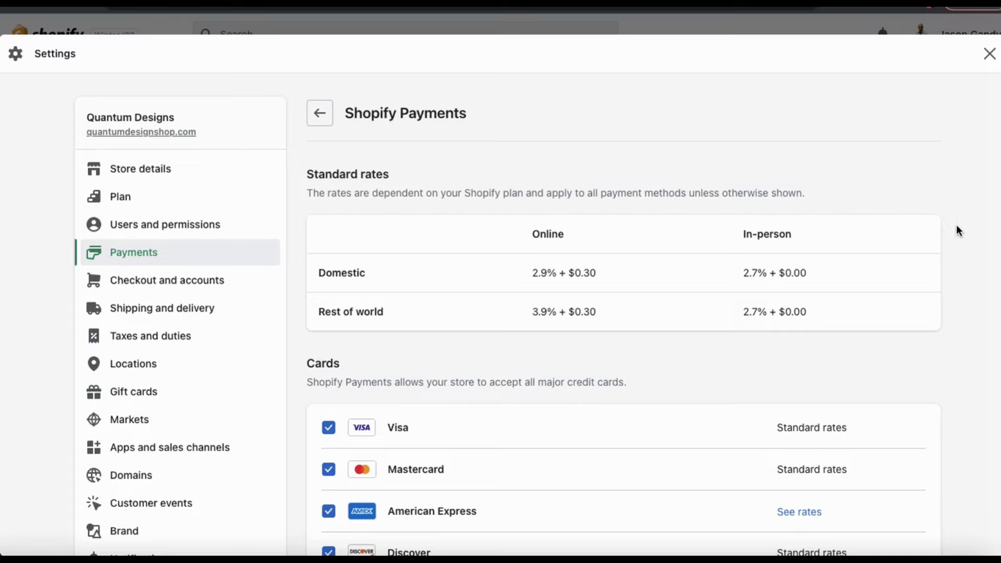
scroll(962, 230, "down", 3)
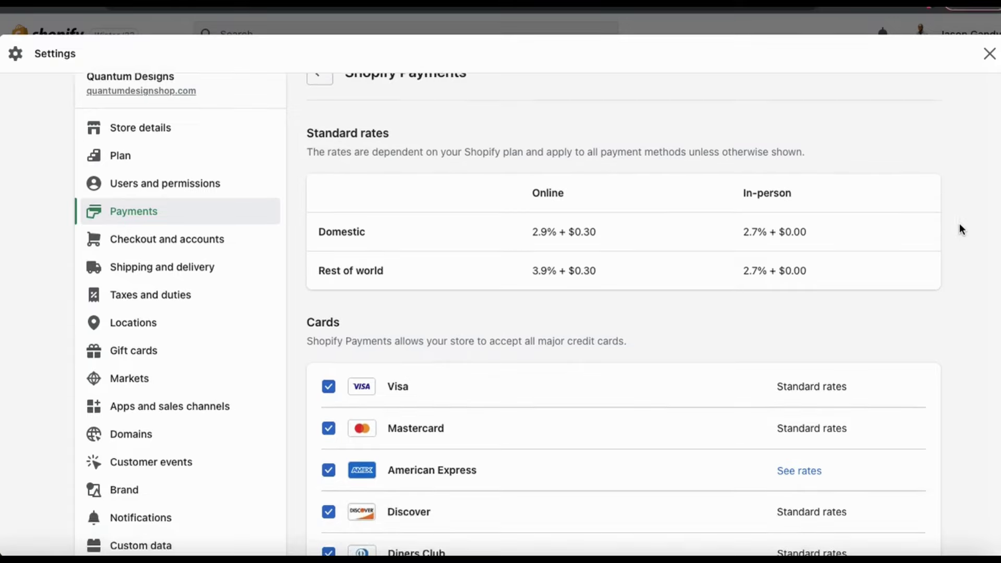
scroll(962, 230, "down", 1)
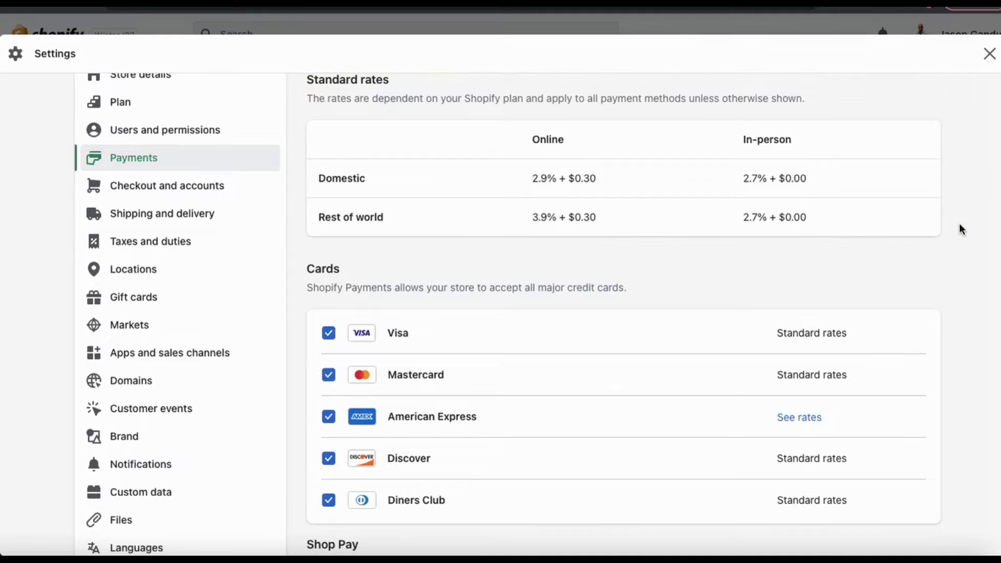
scroll(962, 229, "down", 2)
scroll(962, 229, "down", 4)
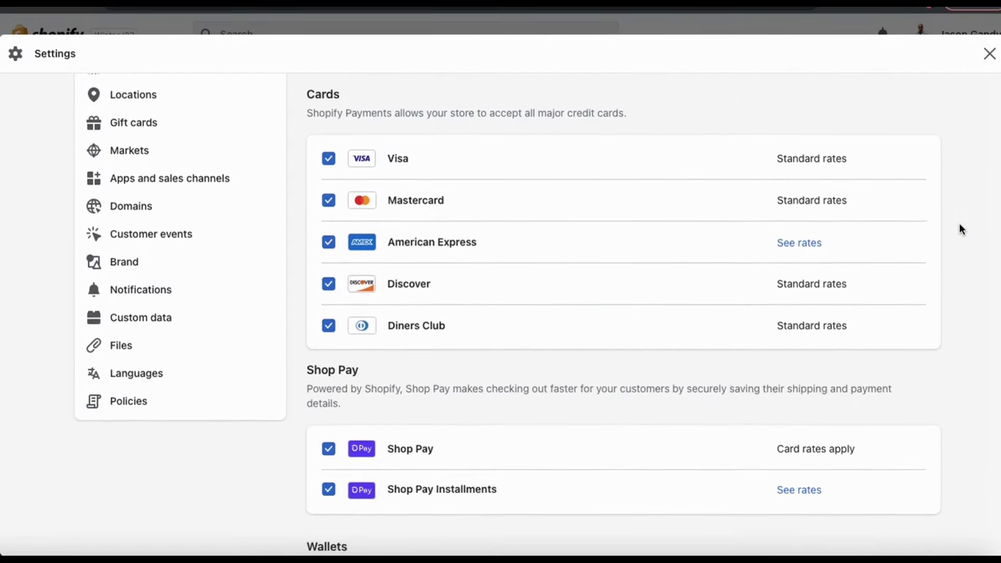
- Turn off Diners Club and Discover in the accepted cards, and turn both on again
left_click(329, 322)
left_click(329, 280)
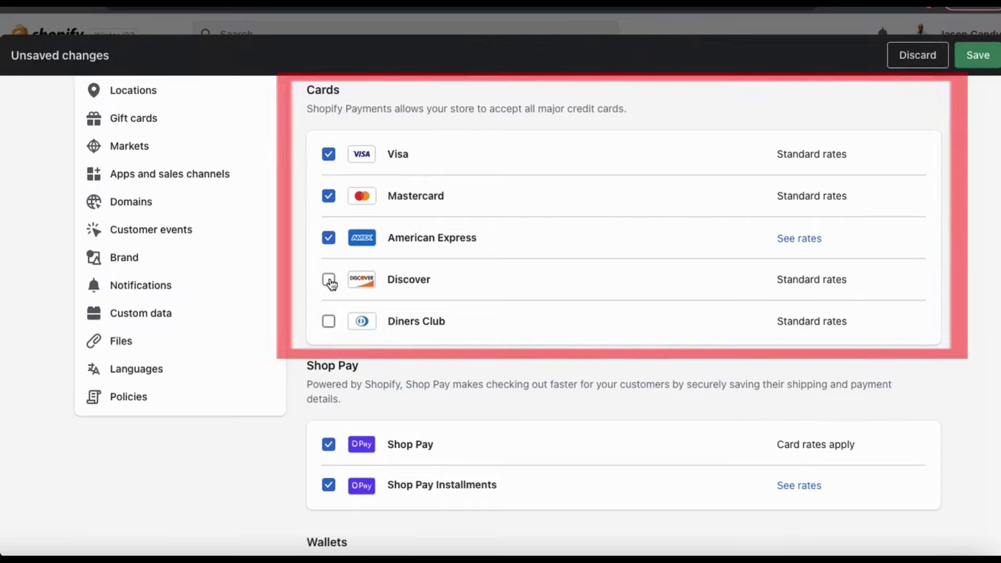
left_click(329, 281)
left_click(328, 322)
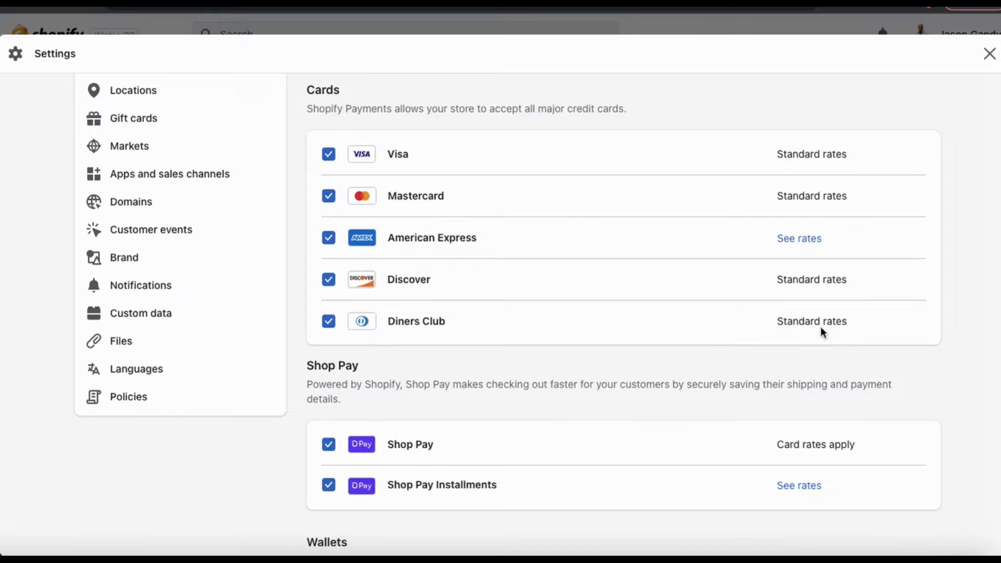
- Enable the Google Pay and Apple Pay wallets for Shopify Payments
scroll(983, 344, "down", 5)
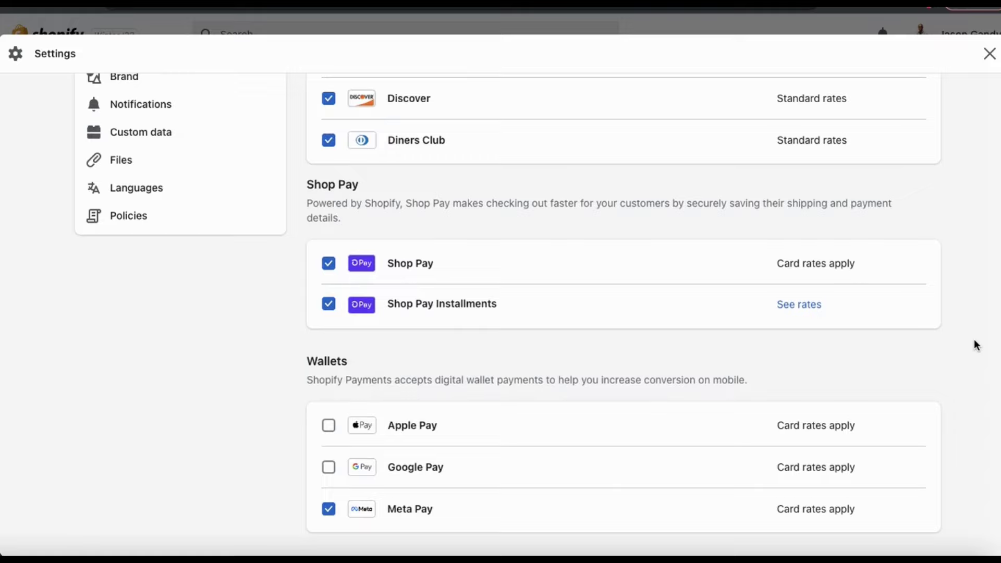
scroll(976, 345, "down", 5)
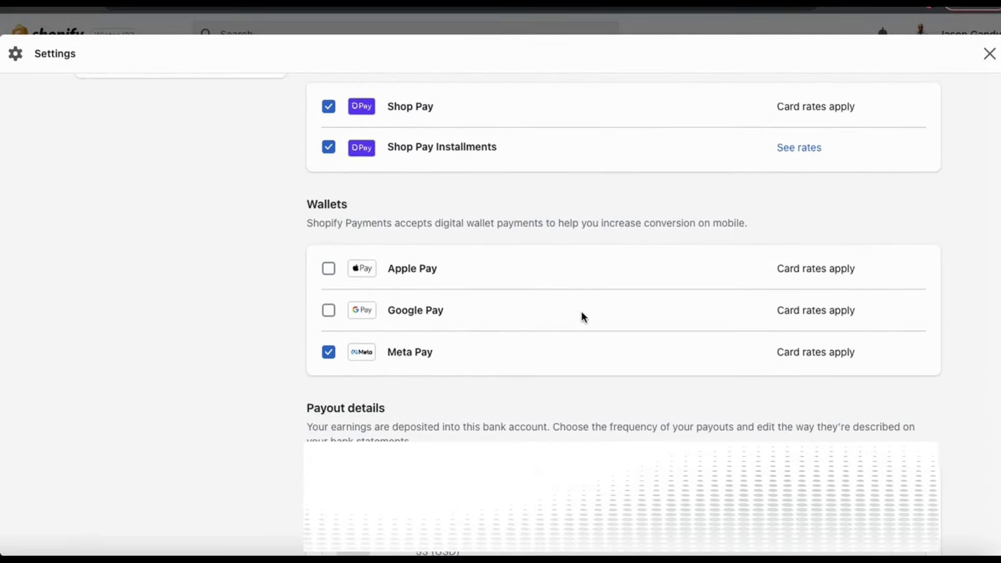
left_click(329, 313)
left_click(329, 270)
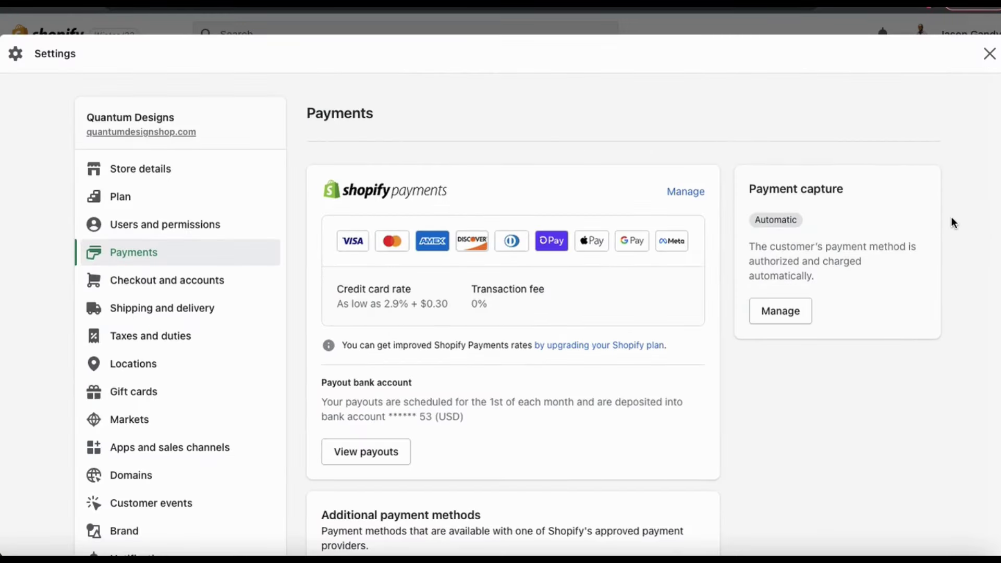
- Review the store's additional payment methods and try the Shop Pay and credit card options on the checkout's payment page
scroll(951, 218, "down", 7)
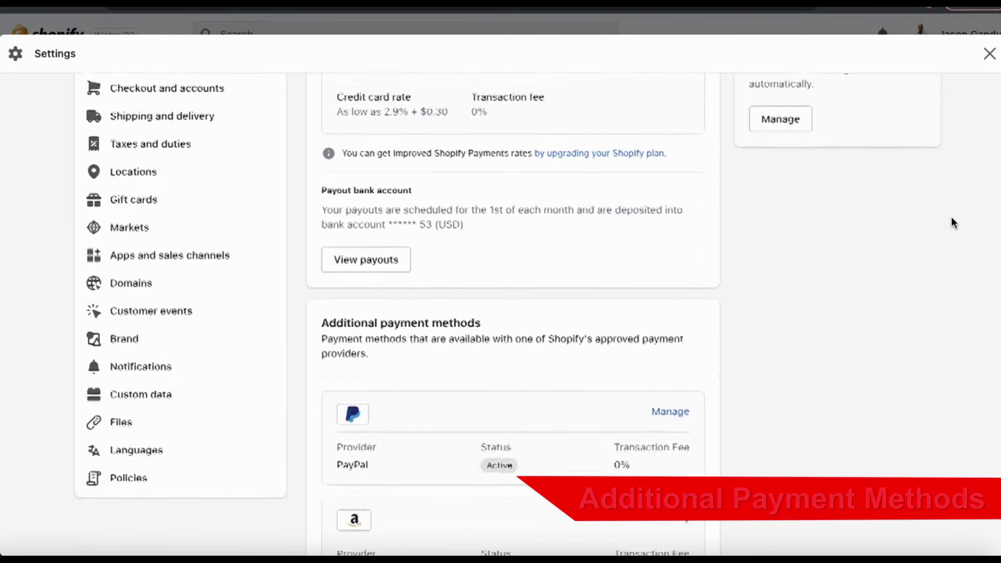
scroll(952, 218, "down", 1)
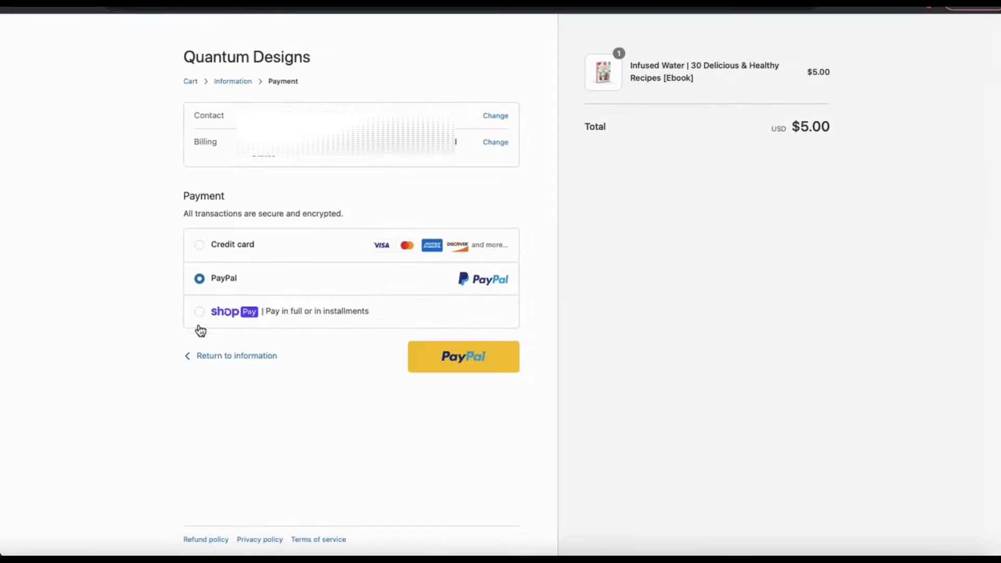
left_click(199, 312)
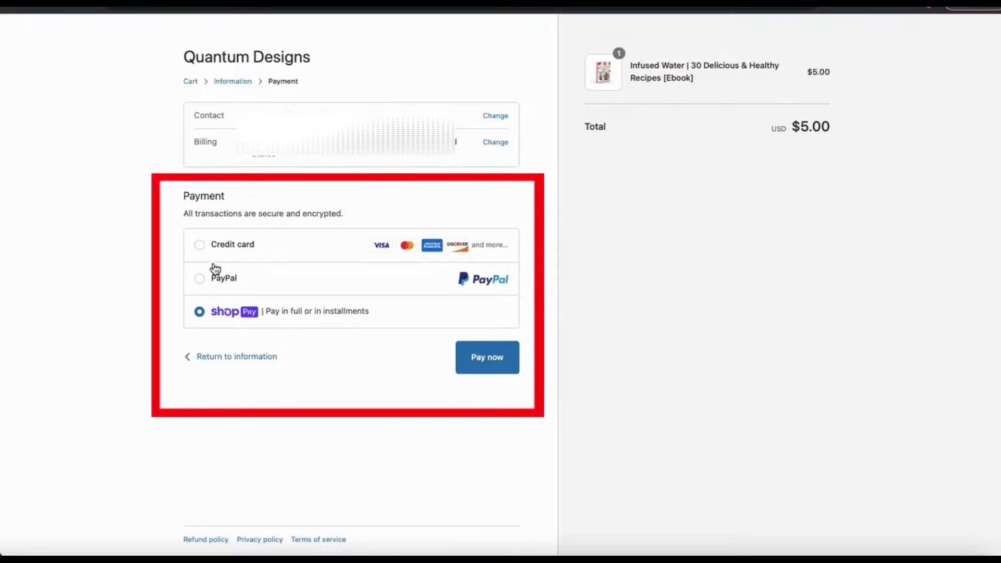
left_click(203, 250)
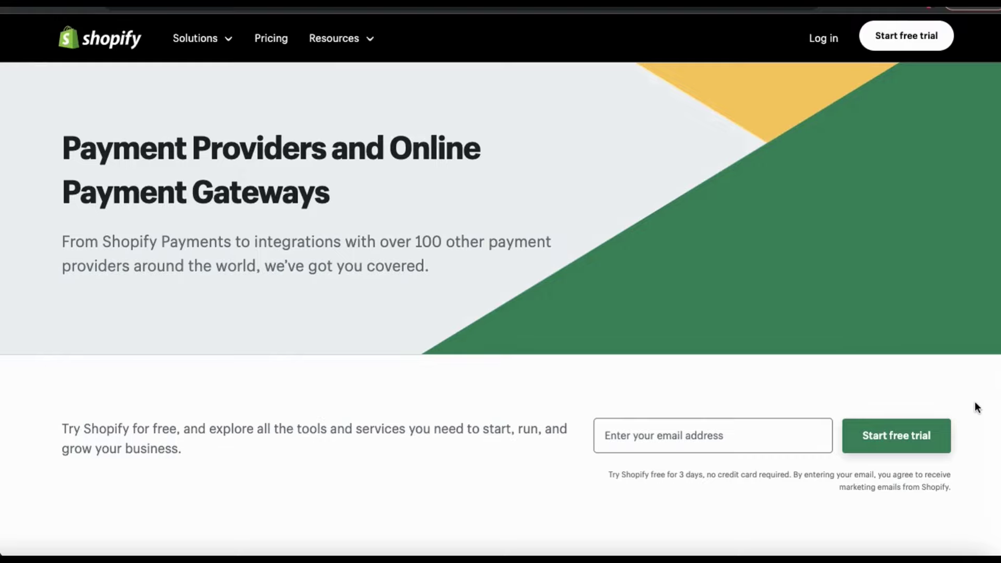
- Find the payment information by country or region and open the North America entry for the United States
scroll(975, 403, "down", 6)
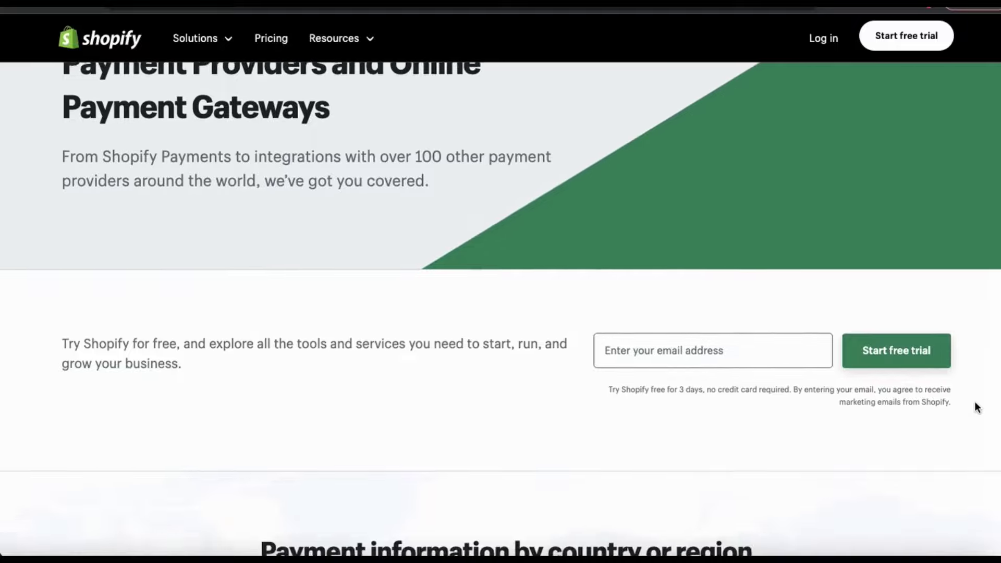
scroll(976, 407, "down", 4)
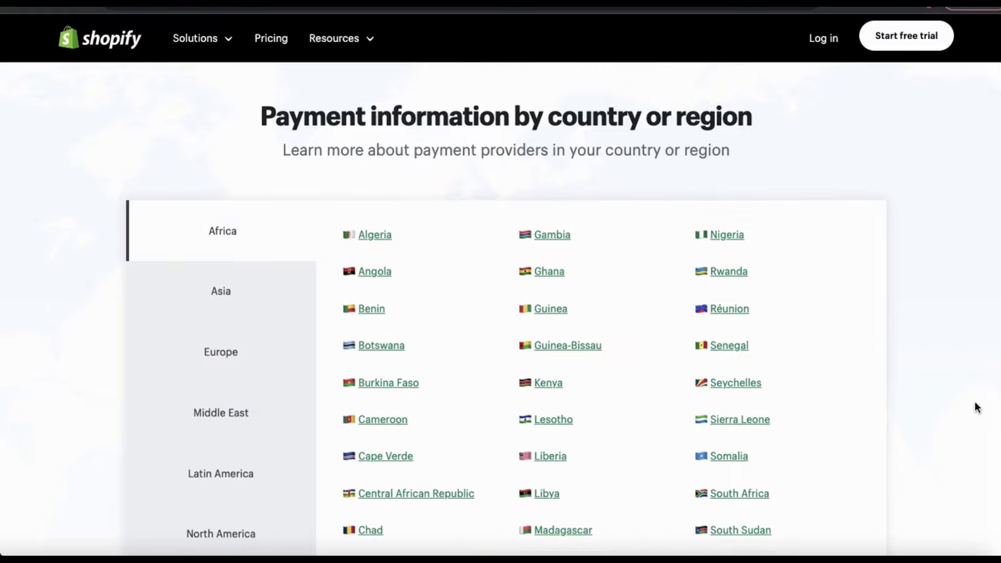
scroll(976, 407, "down", 3)
left_click(277, 374)
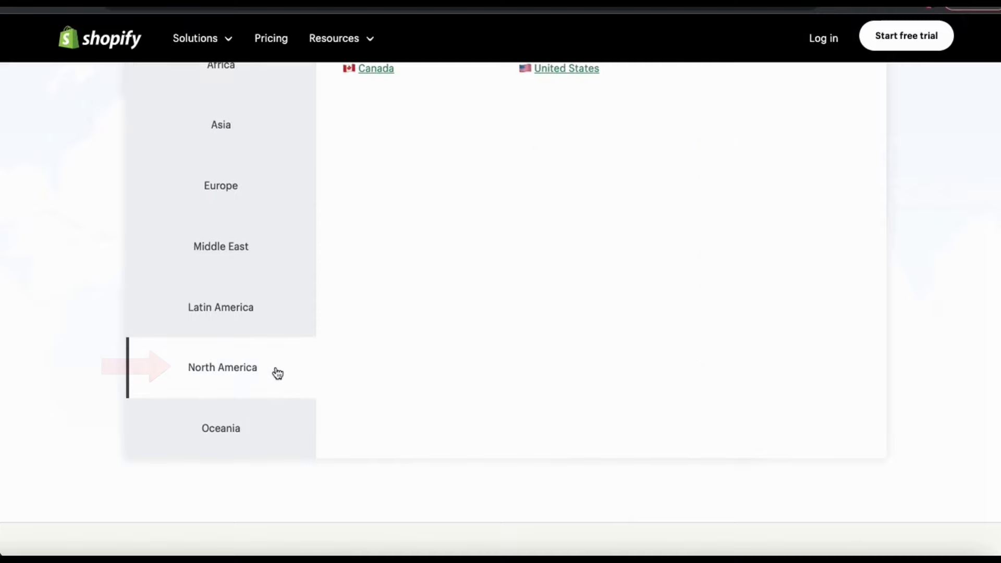
scroll(633, 267, "up", 5)
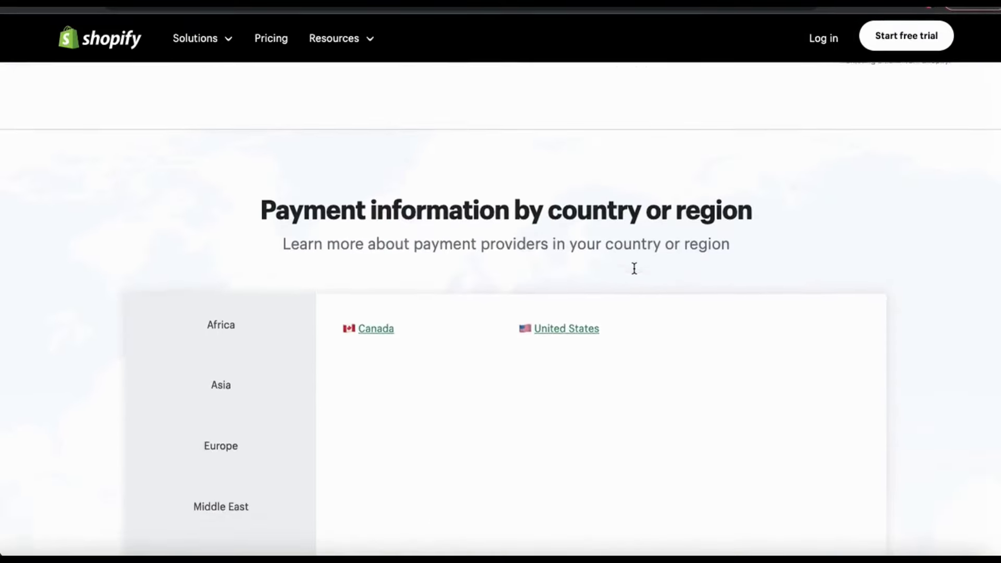
scroll(633, 267, "down", 2)
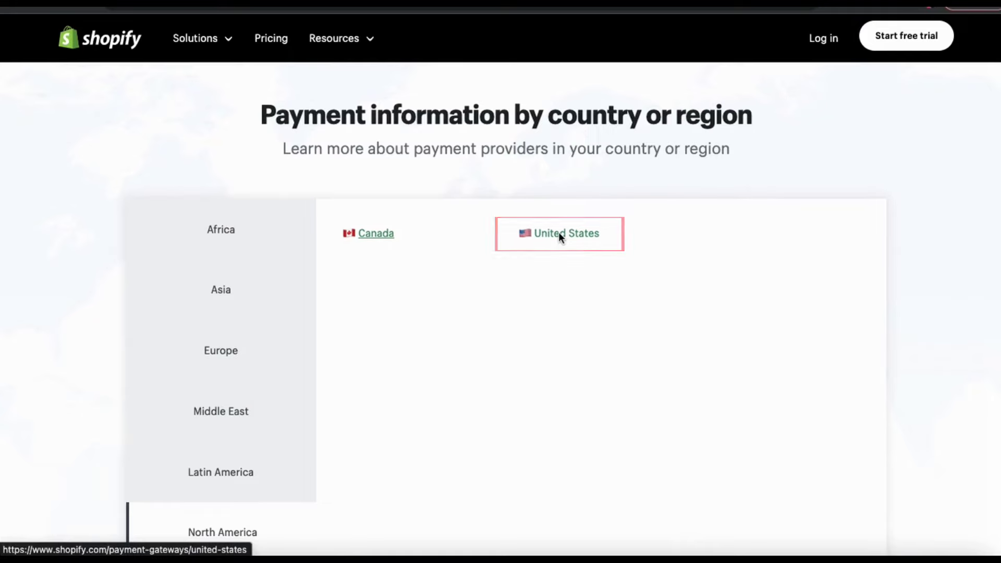
left_click(559, 235)
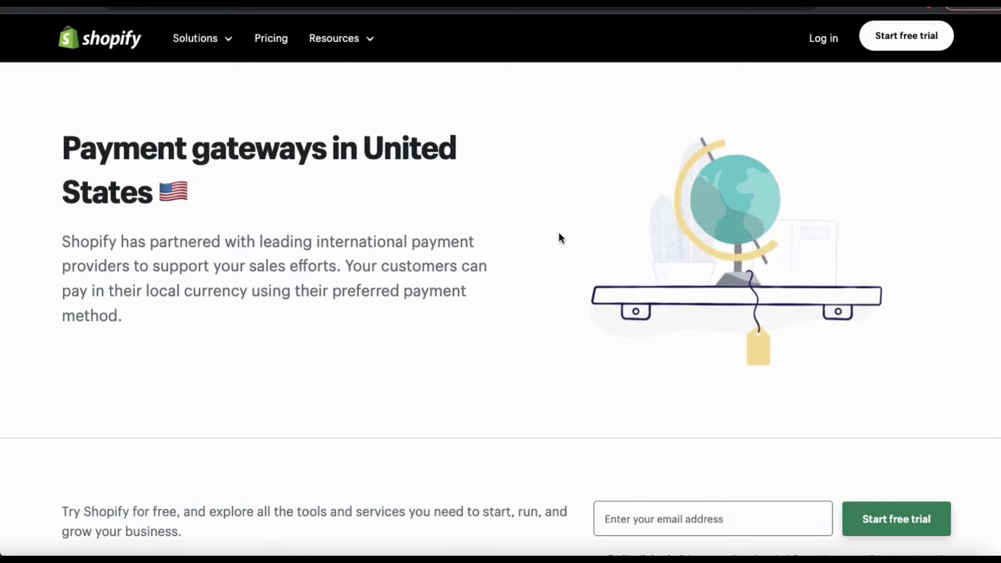
- Examine the available payment providers for the United States, from Shopify Payments through the full list of third-party gateways
scroll(924, 294, "down", 8)
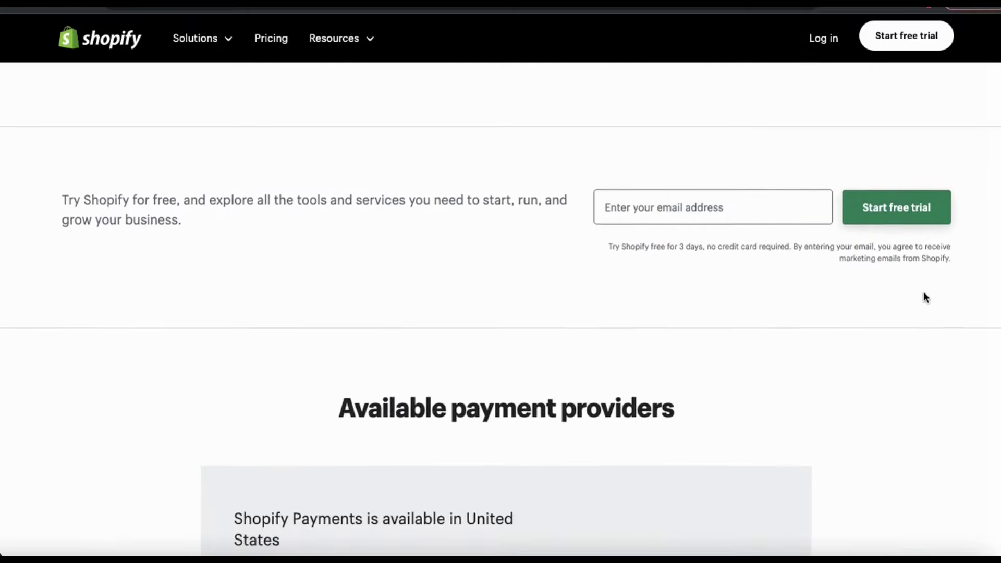
scroll(923, 292, "down", 3)
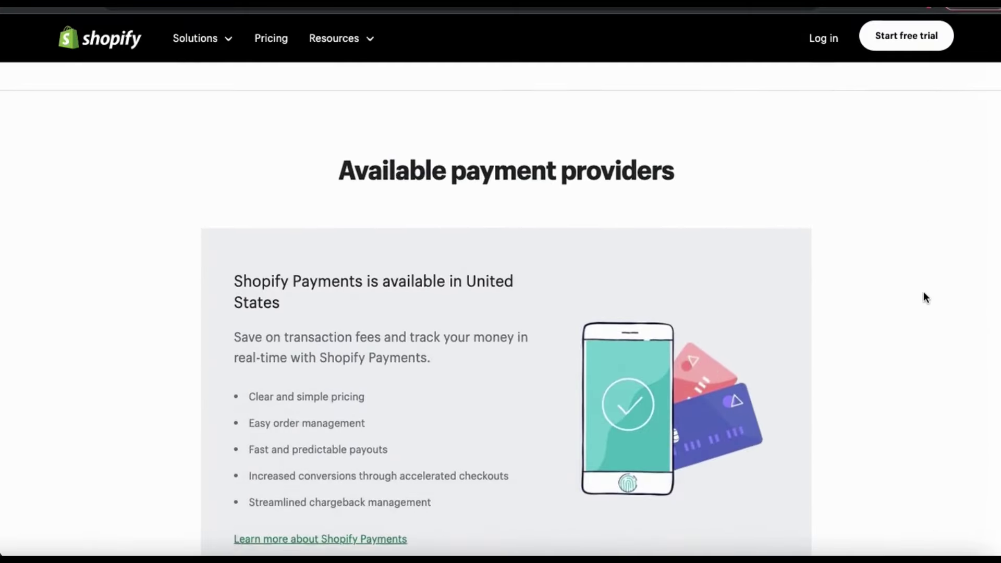
scroll(924, 295, "down", 1)
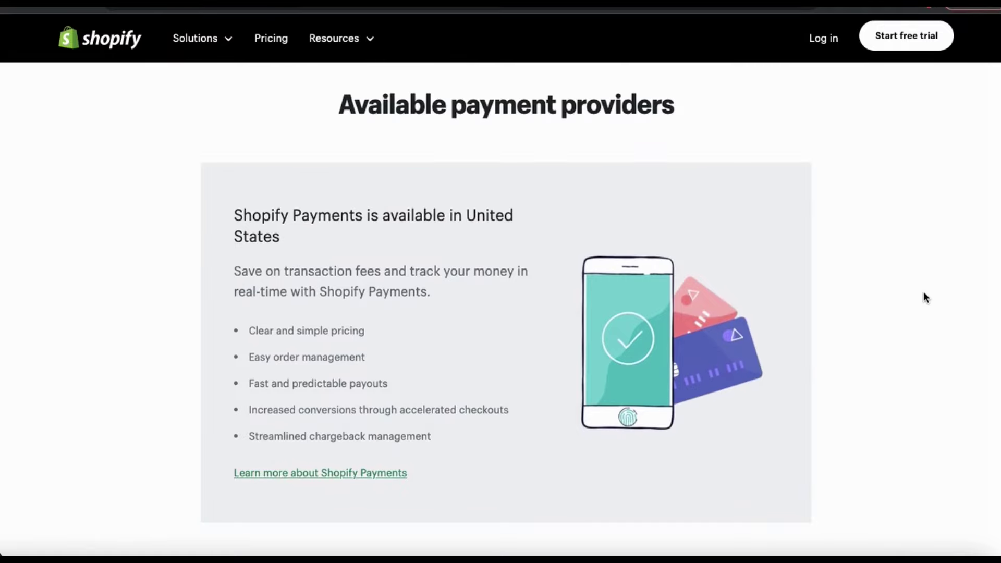
scroll(924, 295, "down", 5)
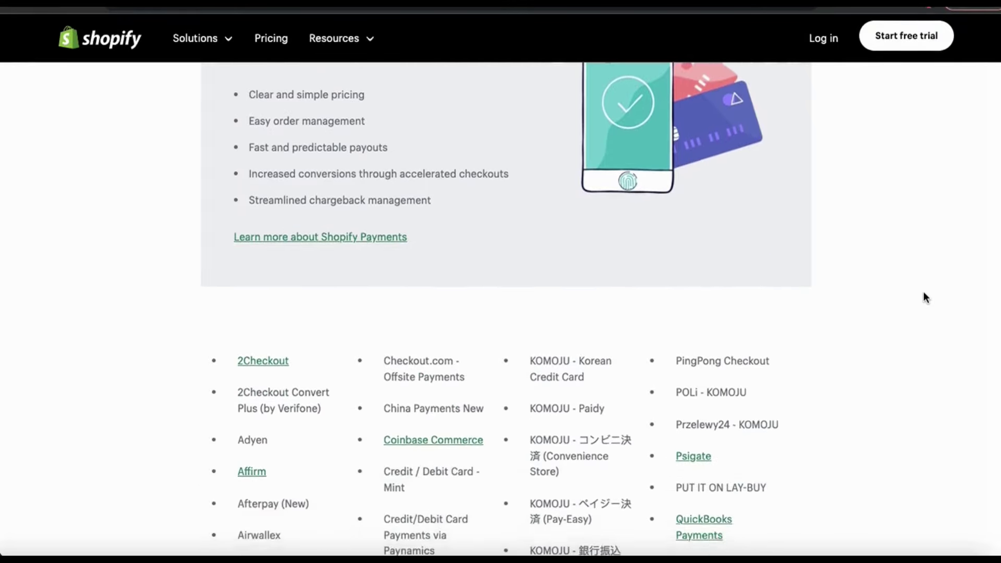
scroll(924, 293, "down", 5)
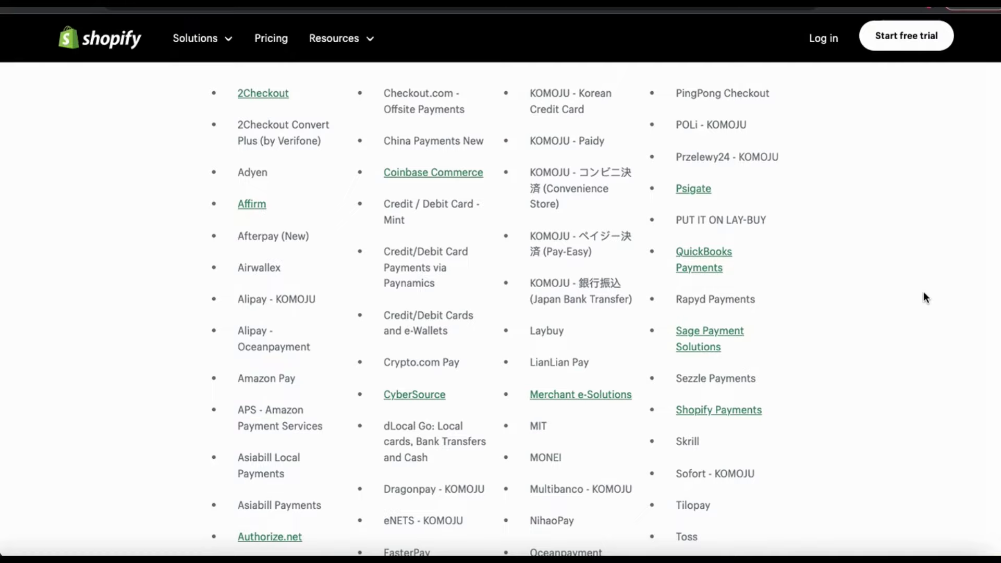
scroll(924, 297, "down", 2)
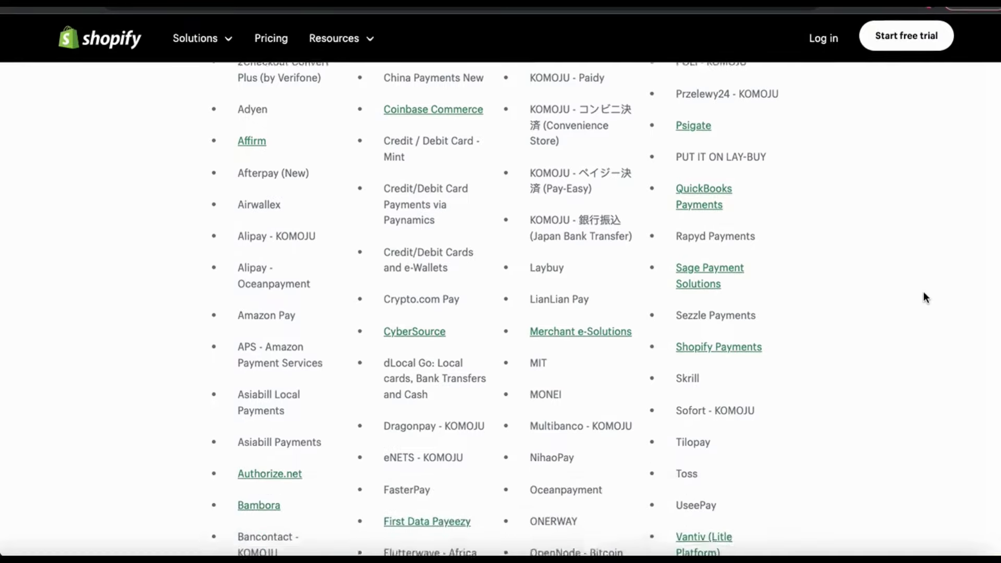
scroll(924, 296, "down", 1)
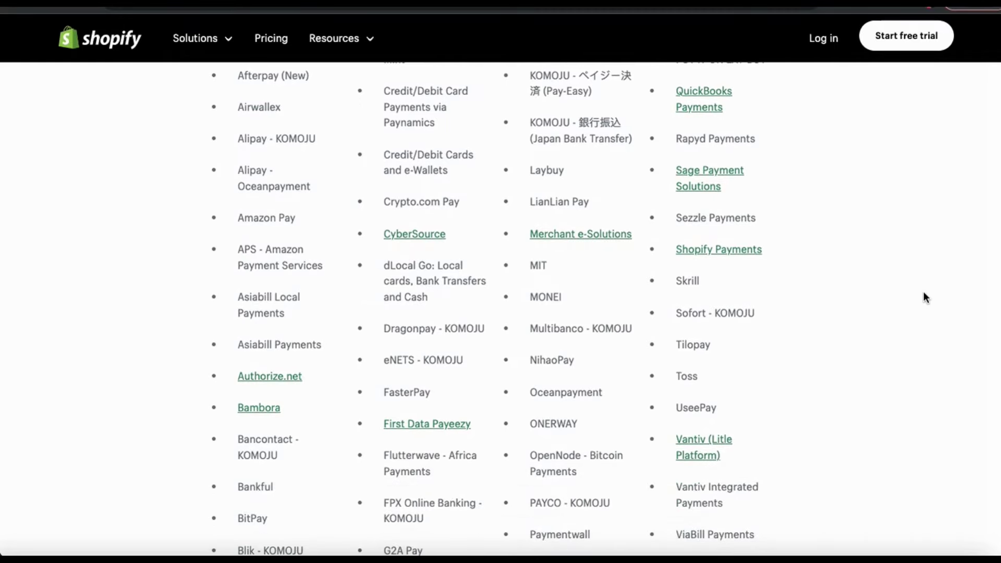
scroll(924, 296, "down", 2)
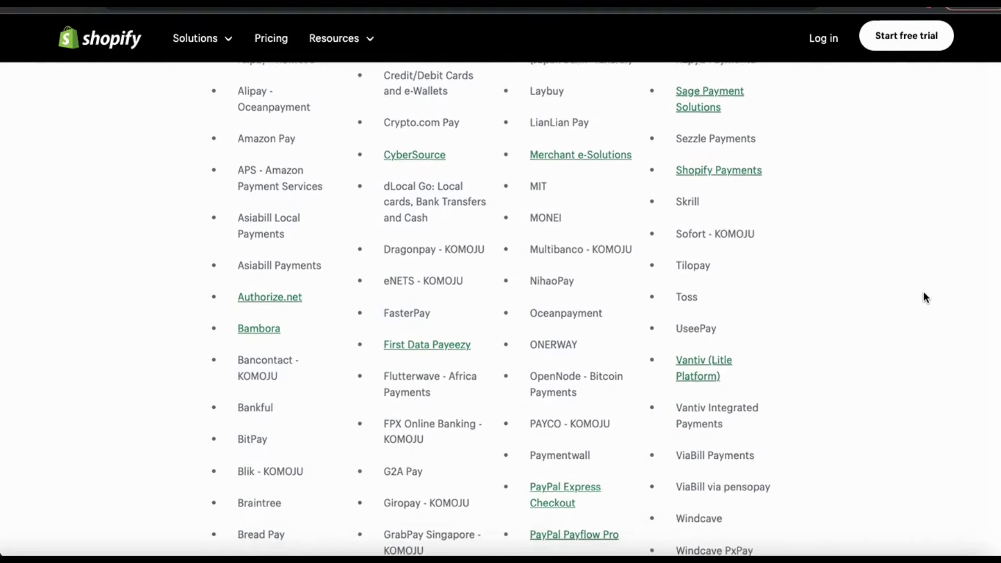
scroll(924, 293, "down", 1)
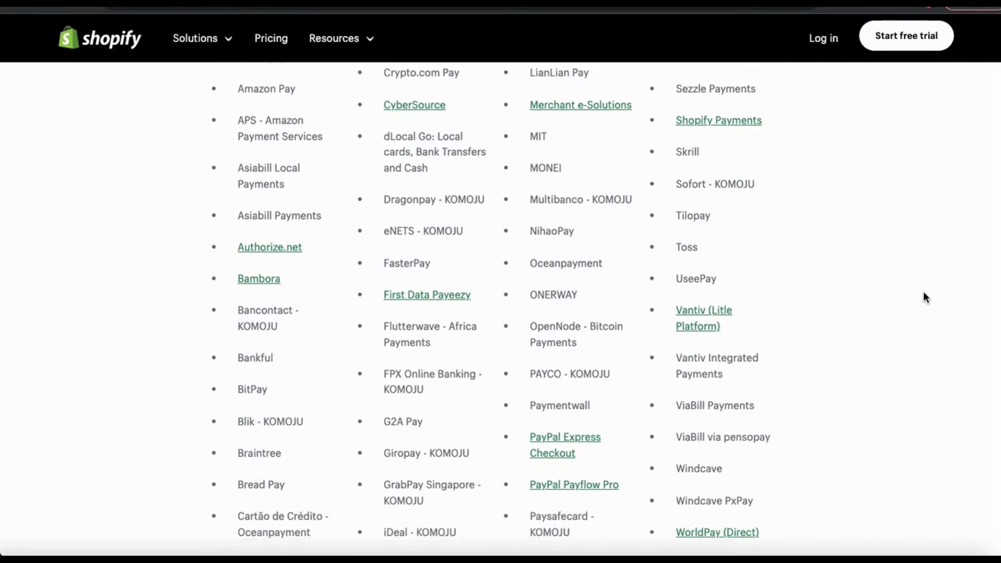
scroll(924, 296, "down", 2)
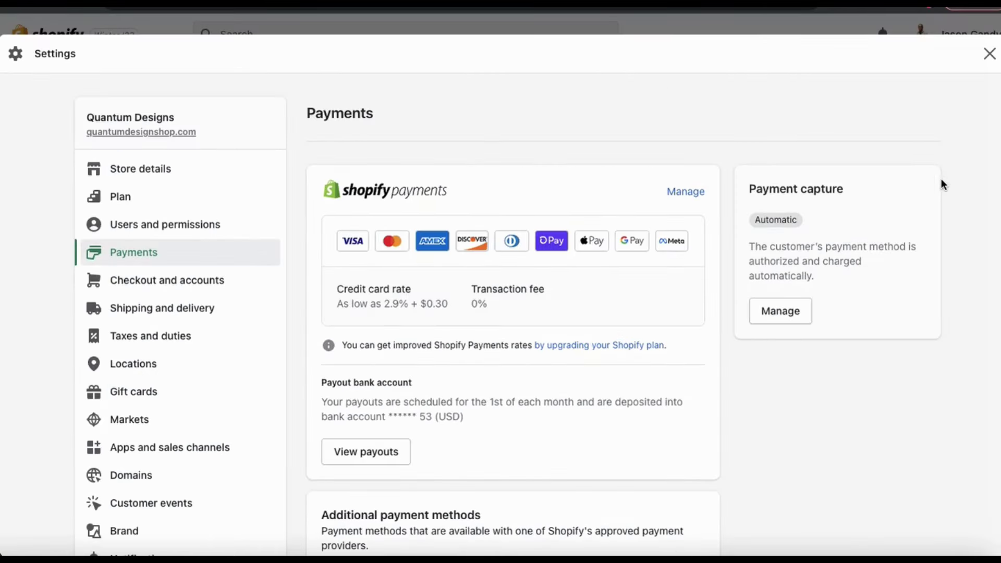
- Open the page for adding a new method under the store's additional payment methods
scroll(952, 219, "down", 3)
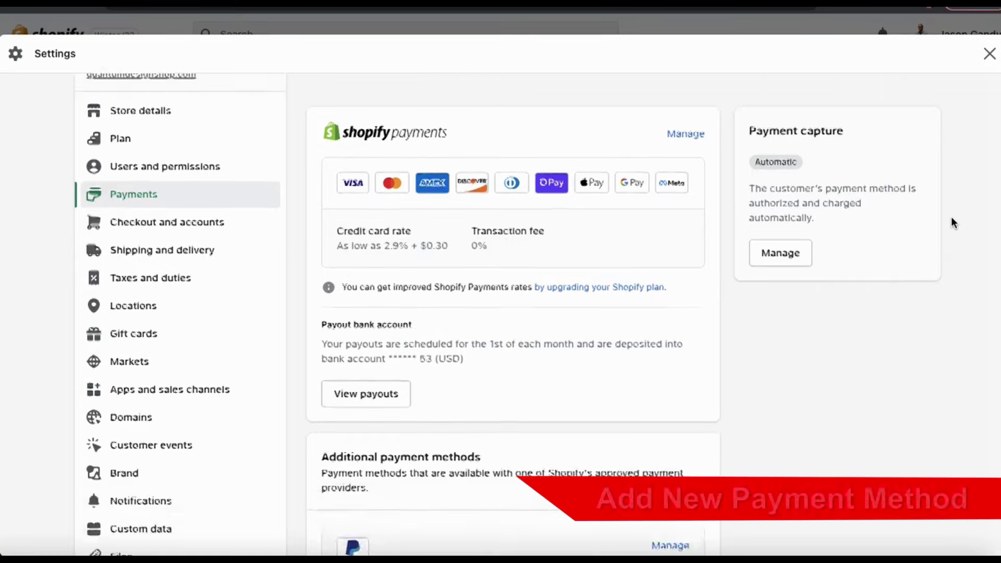
scroll(952, 219, "down", 4)
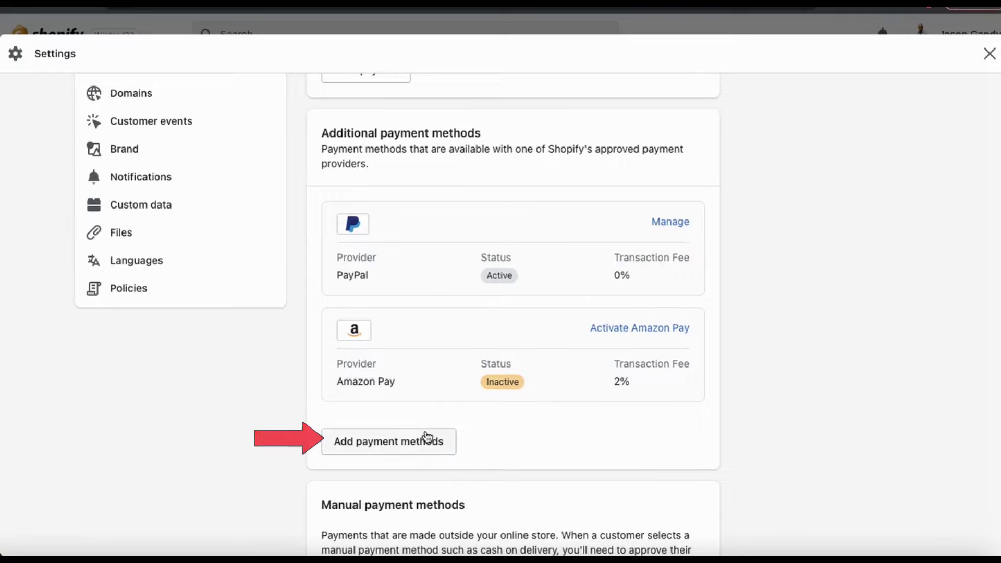
left_click(391, 453)
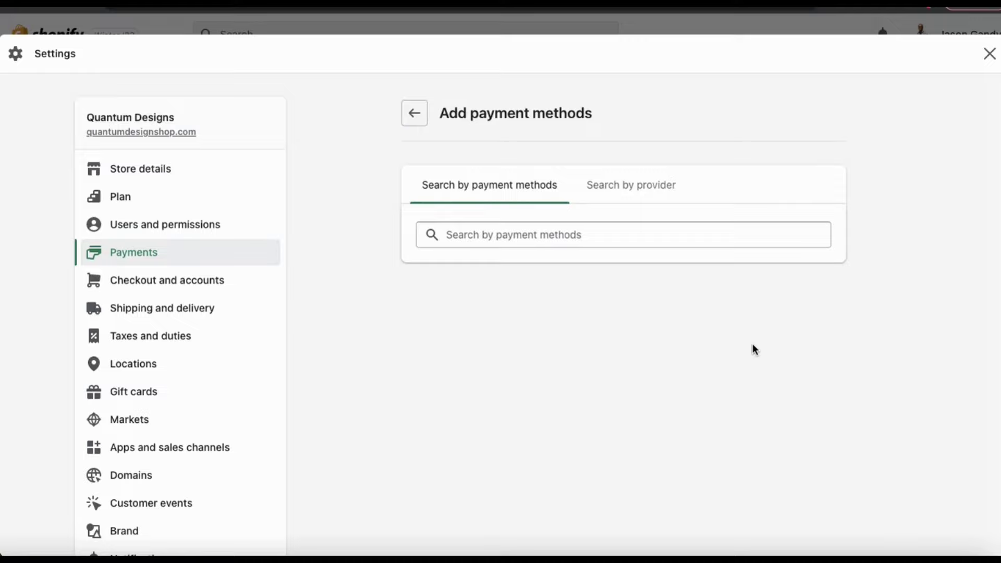
- Browse the list of available payment methods and select the USDC cryptocurrency
left_click(646, 235)
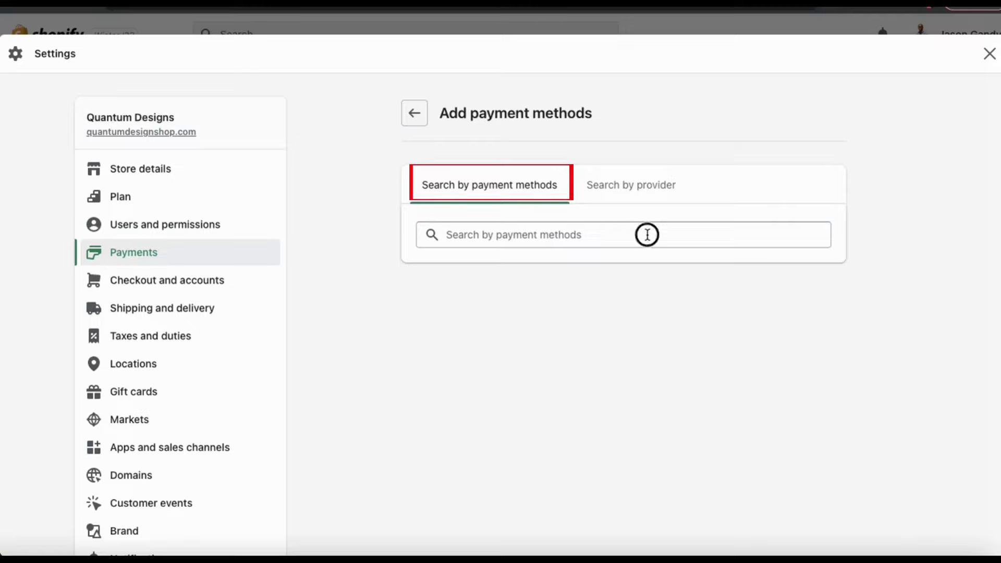
scroll(649, 299, "down", 3)
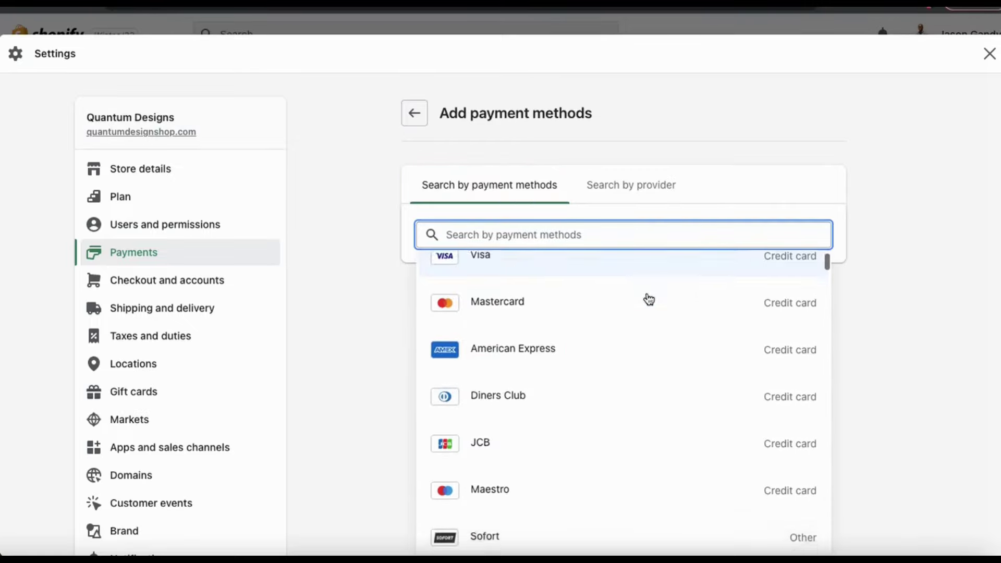
scroll(649, 299, "down", 3)
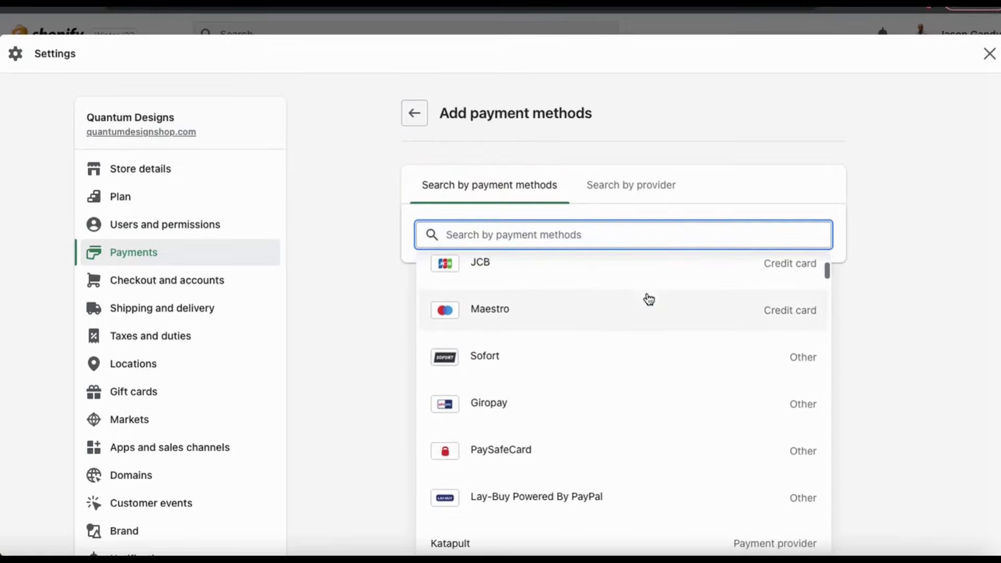
scroll(648, 299, "down", 4)
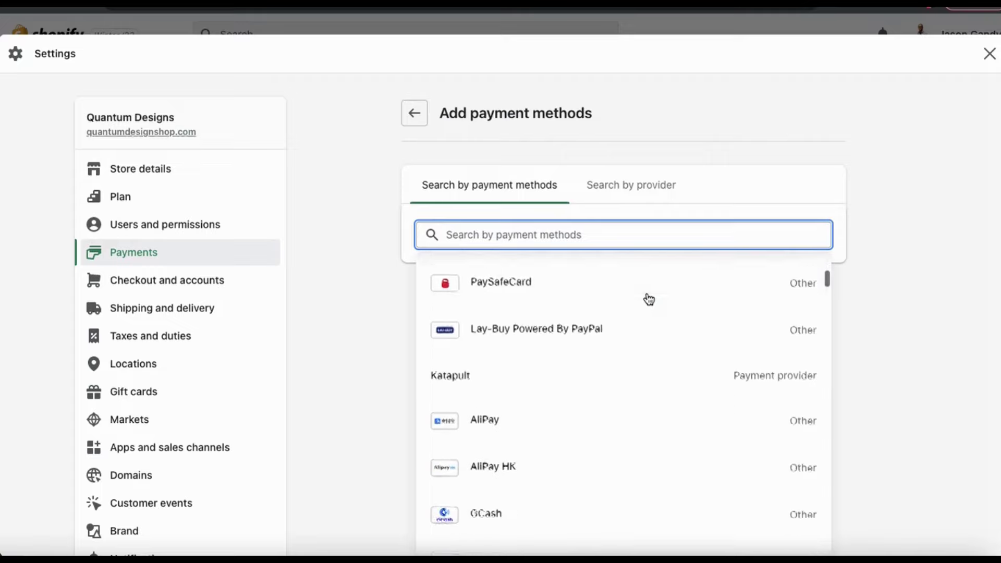
scroll(647, 294, "down", 4)
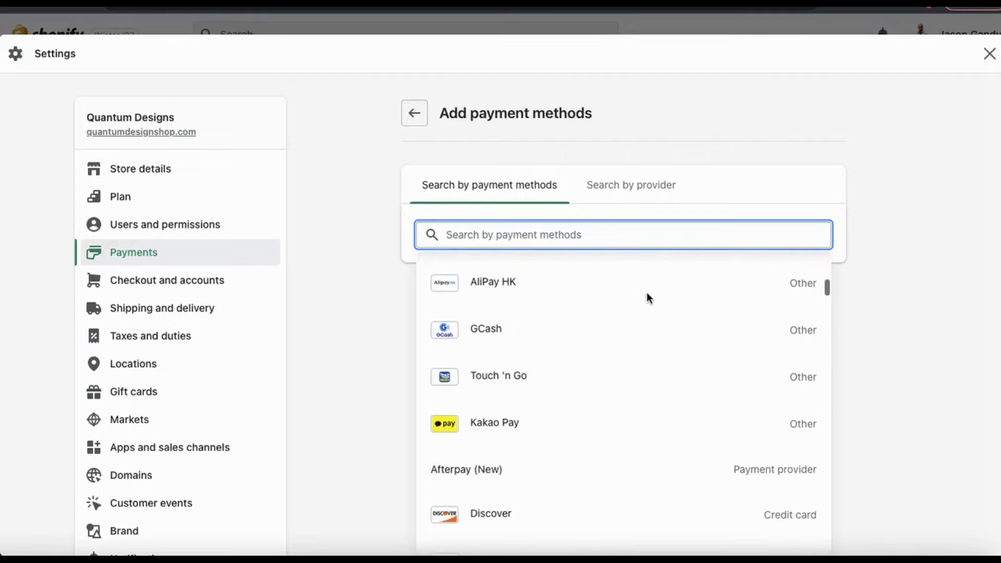
scroll(648, 299, "down", 4)
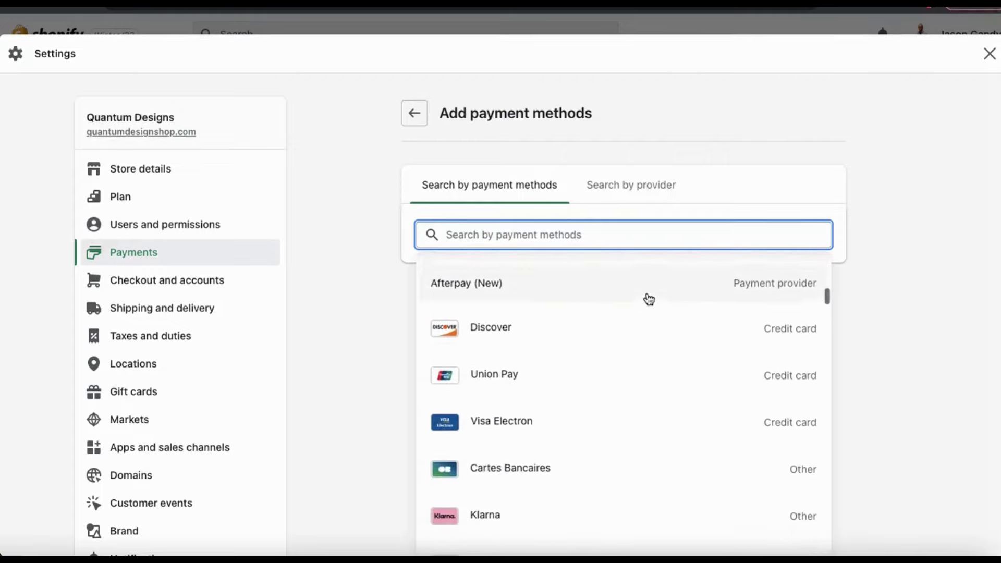
scroll(649, 299, "down", 5)
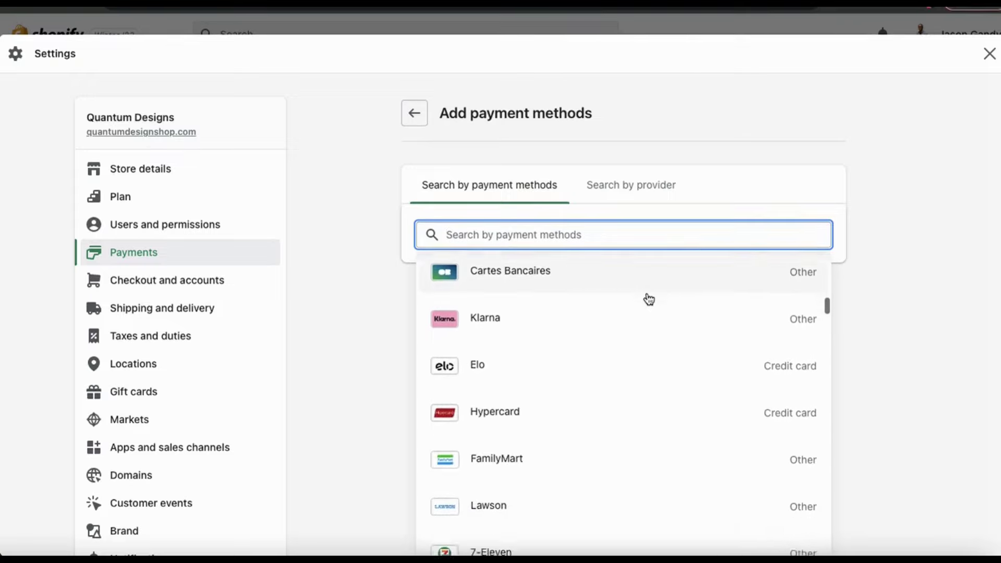
scroll(649, 299, "down", 5)
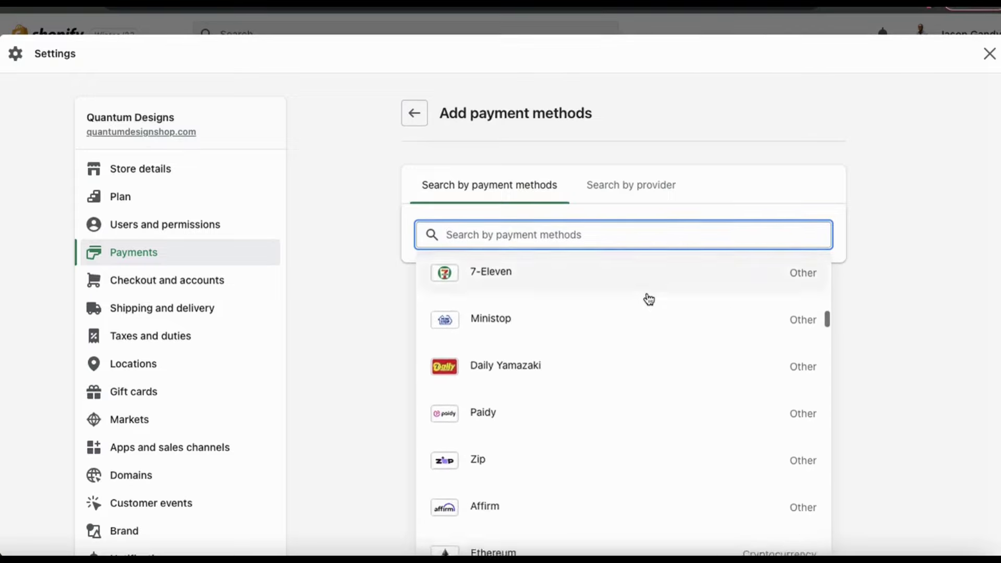
scroll(649, 299, "down", 4)
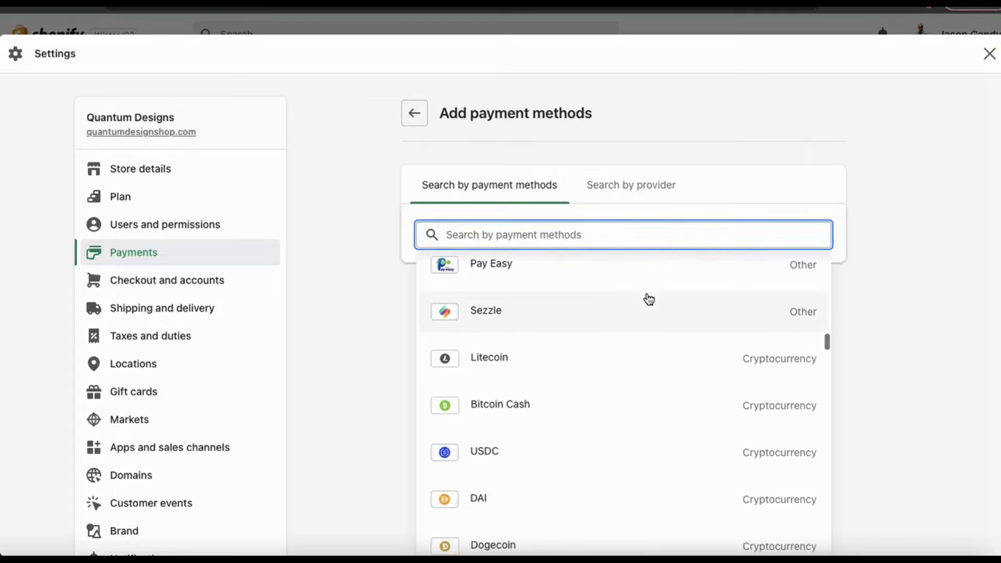
left_click(610, 462)
- Search the payment methods for BITCOIN and add Bitcoin to the selection
scroll(610, 404, "up", 10)
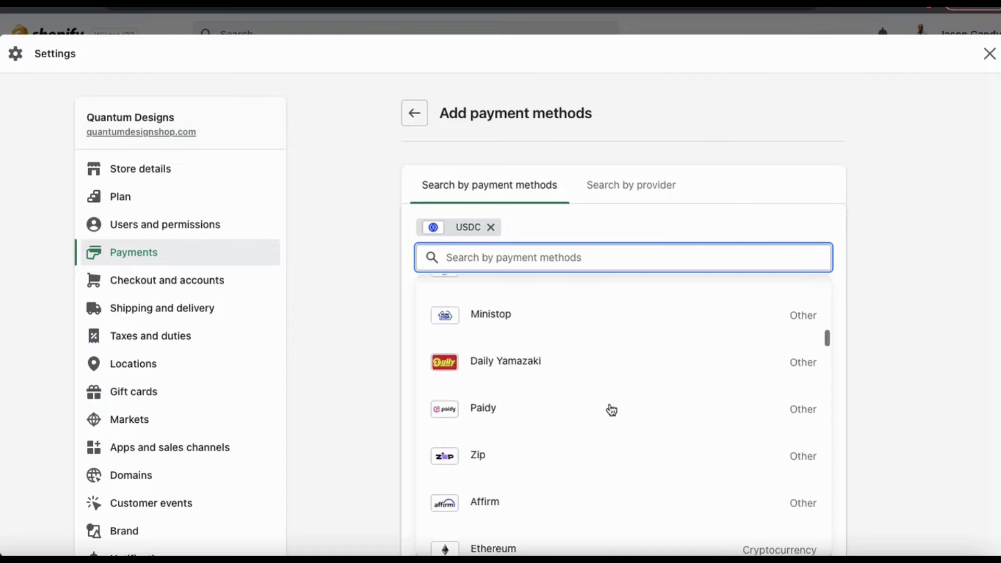
scroll(611, 410, "up", 10)
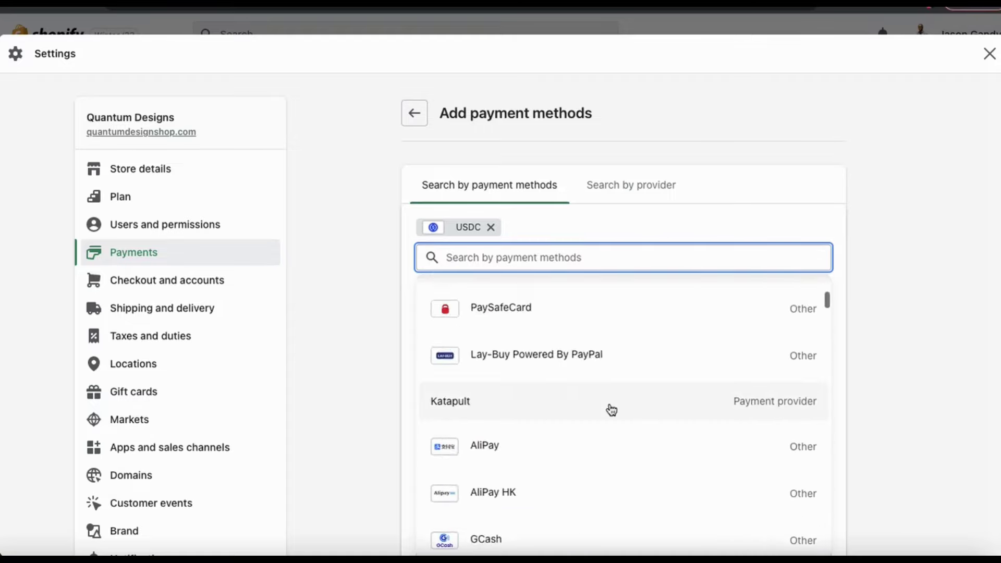
scroll(611, 410, "down", 1)
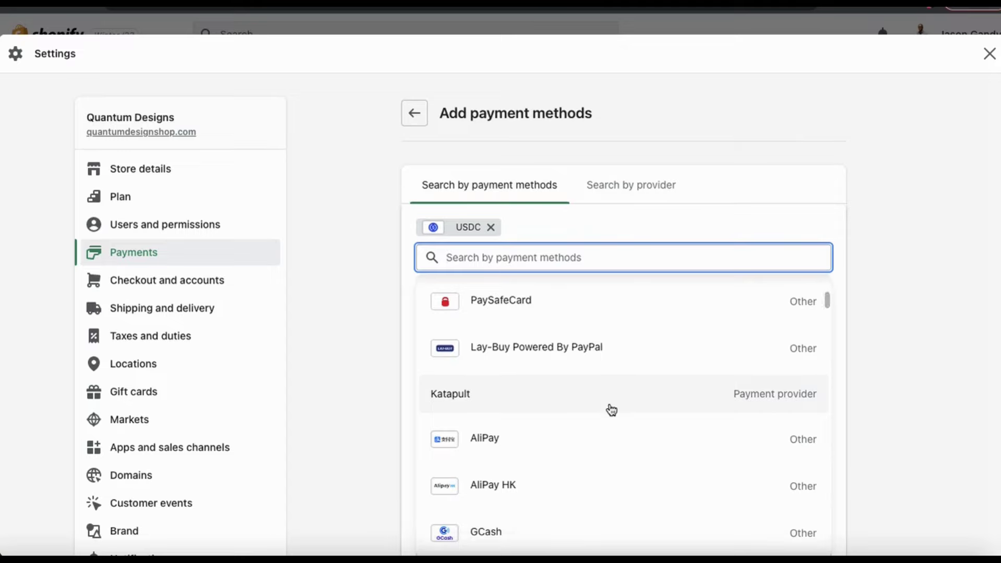
type("BITCOIN")
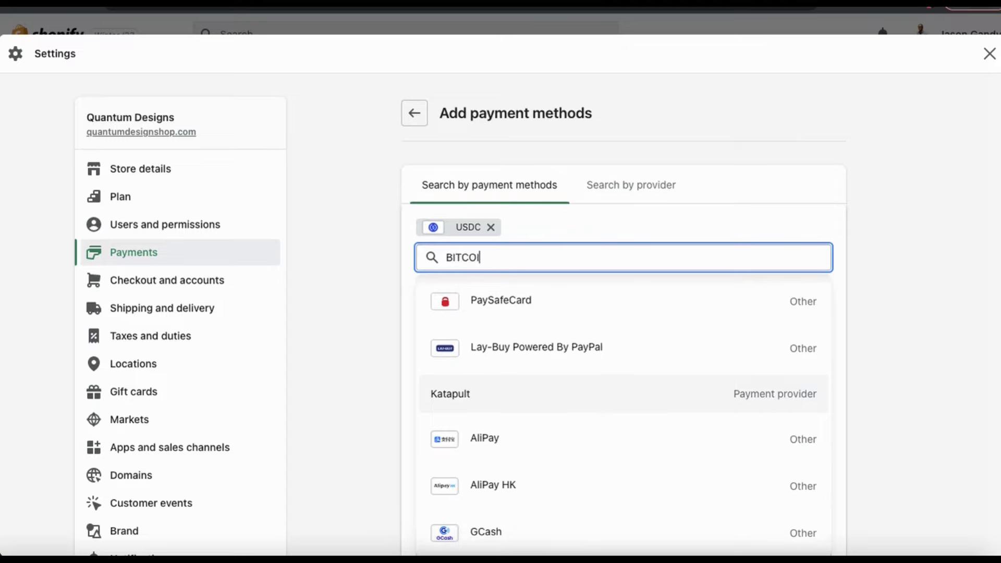
left_click(563, 307)
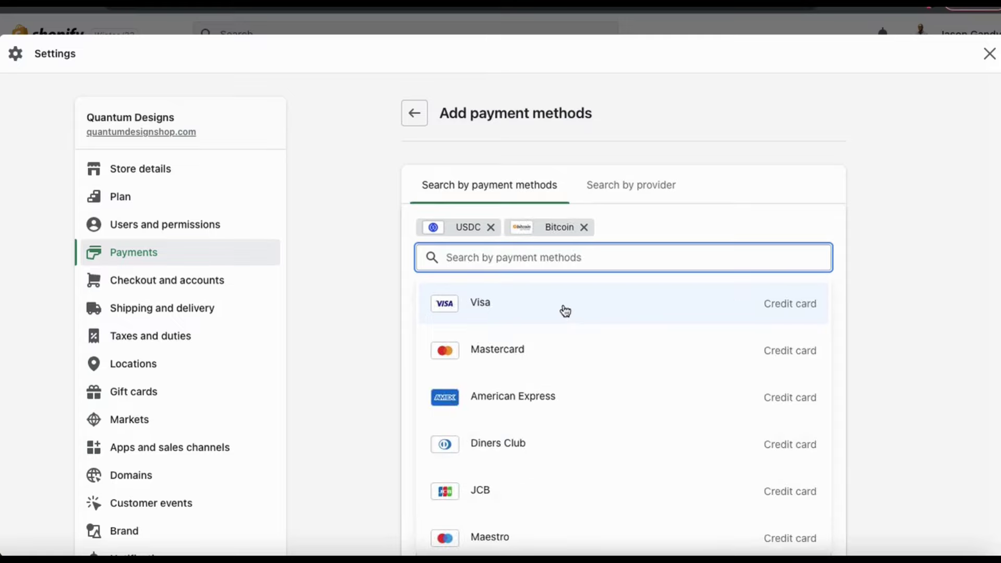
- Review the providers that offer USDC and Bitcoin, including their transaction fees
left_click(662, 230)
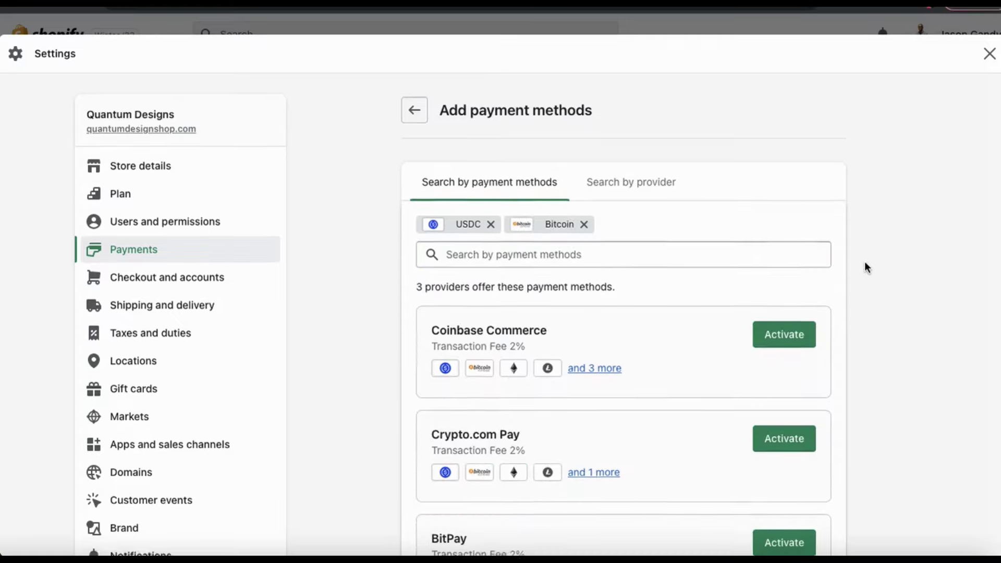
scroll(864, 263, "down", 2)
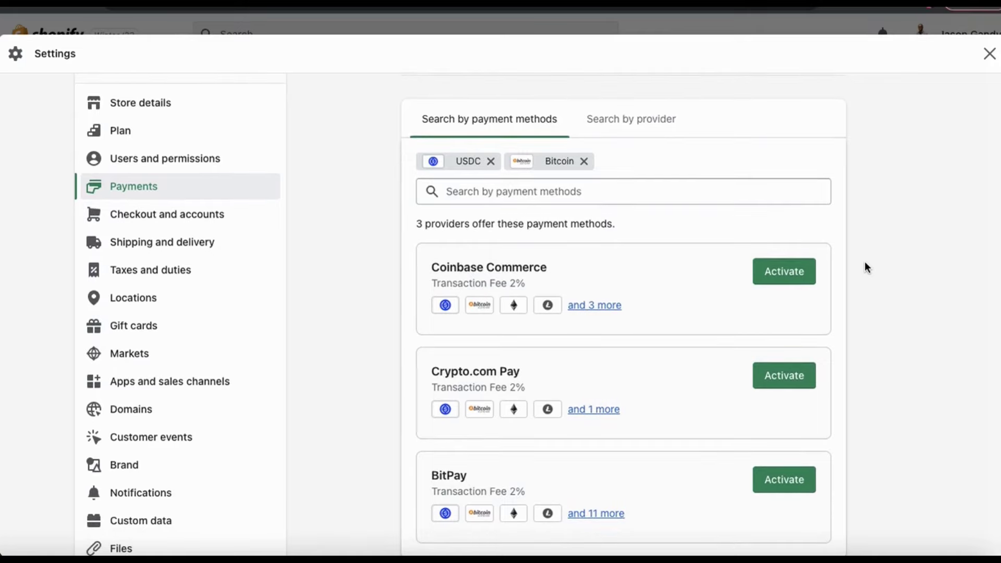
scroll(864, 267, "down", 2)
scroll(864, 263, "up", 1)
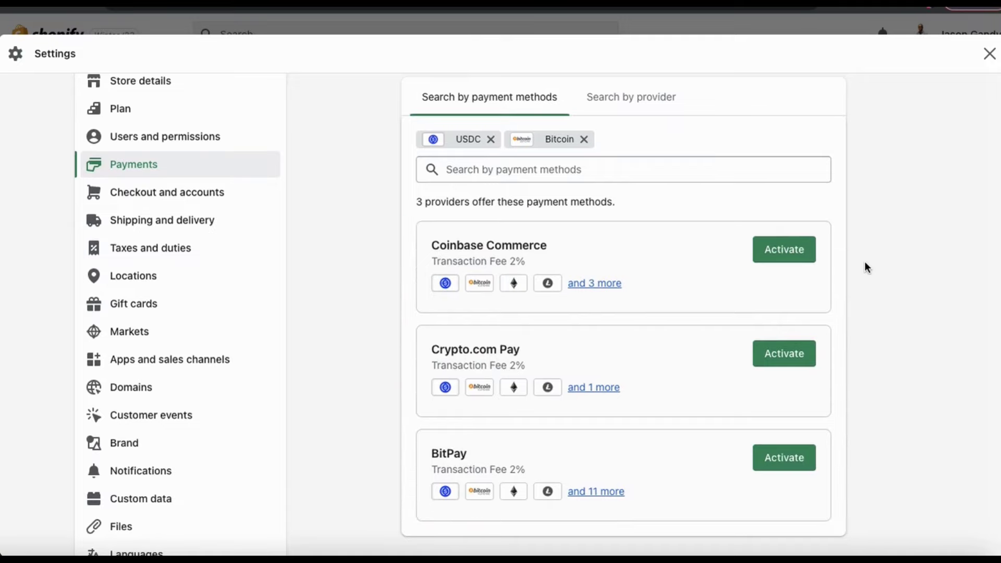
scroll(865, 263, "up", 3)
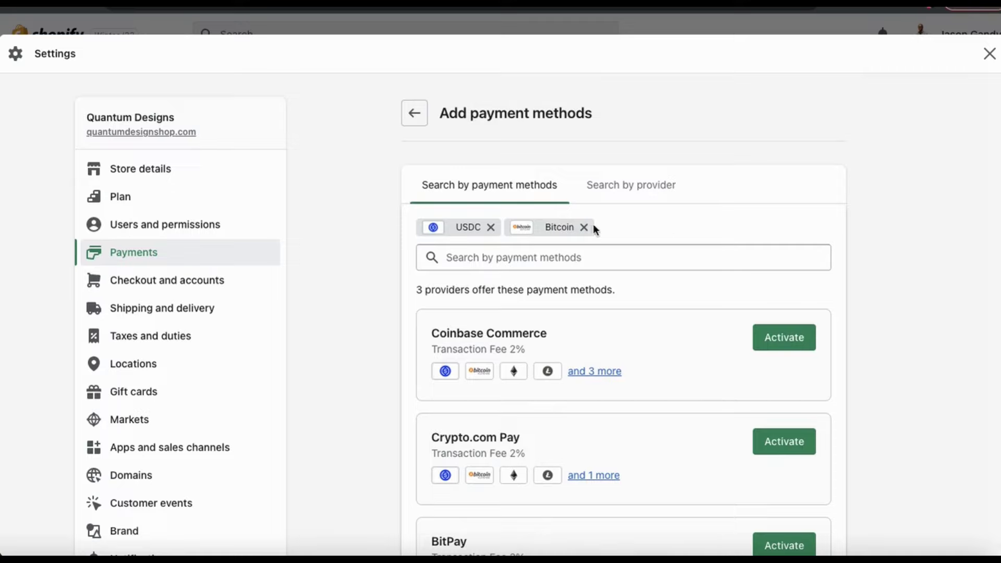
- Replace the USDC and Bitcoin selections with Visa and Mastercard and review the matching providers
left_click(584, 227)
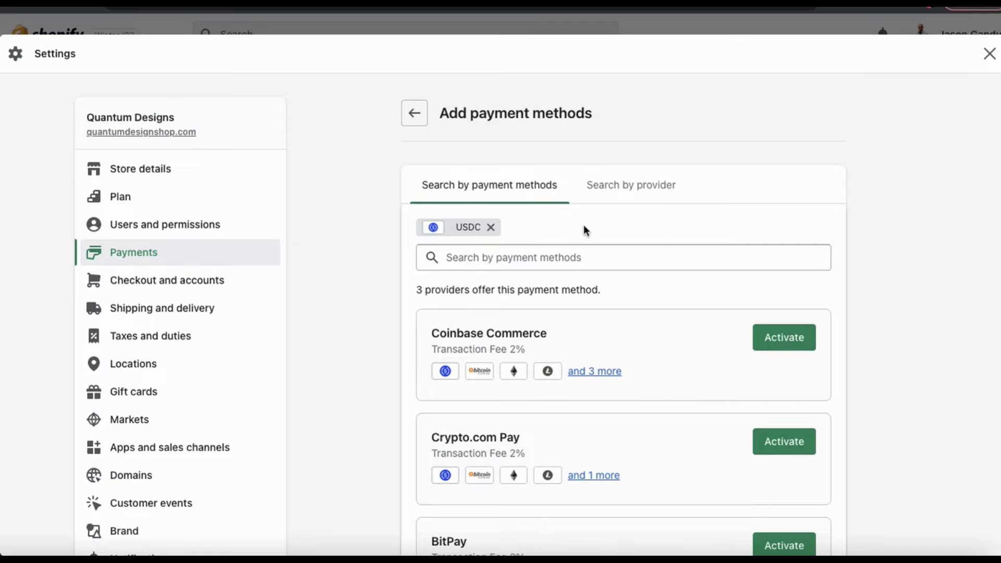
left_click(491, 227)
left_click(486, 234)
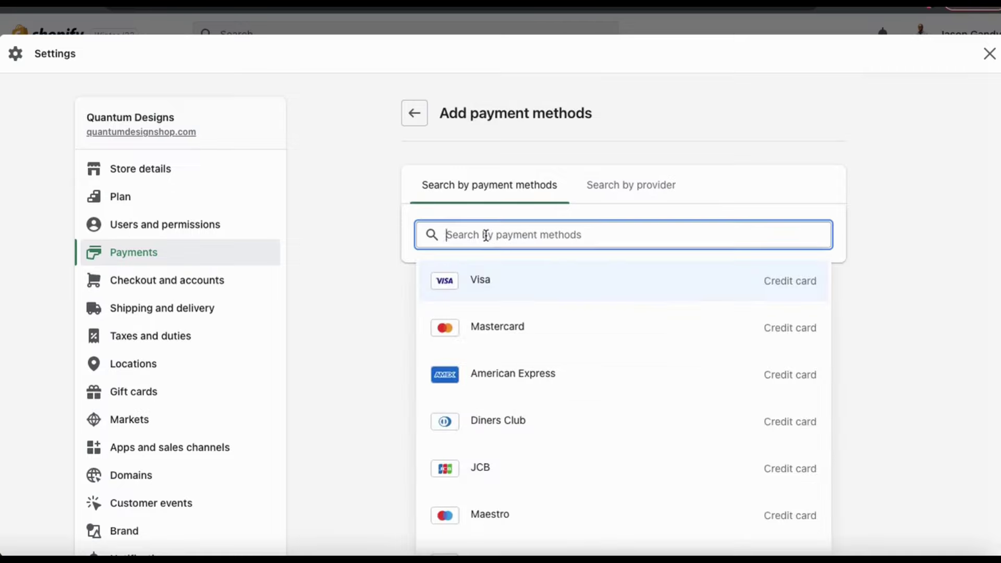
left_click(502, 284)
left_click(494, 359)
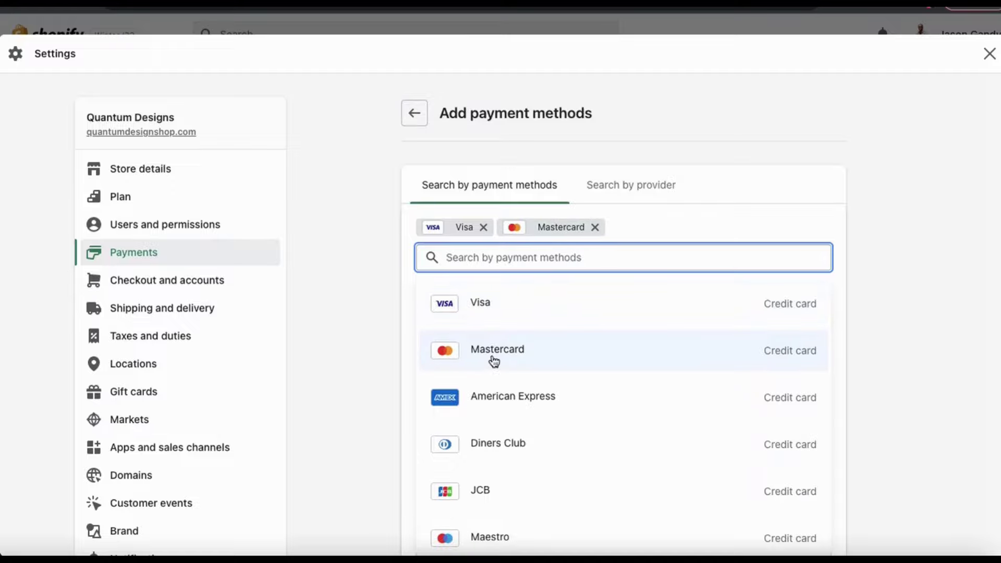
left_click(868, 281)
scroll(848, 286, "down", 15)
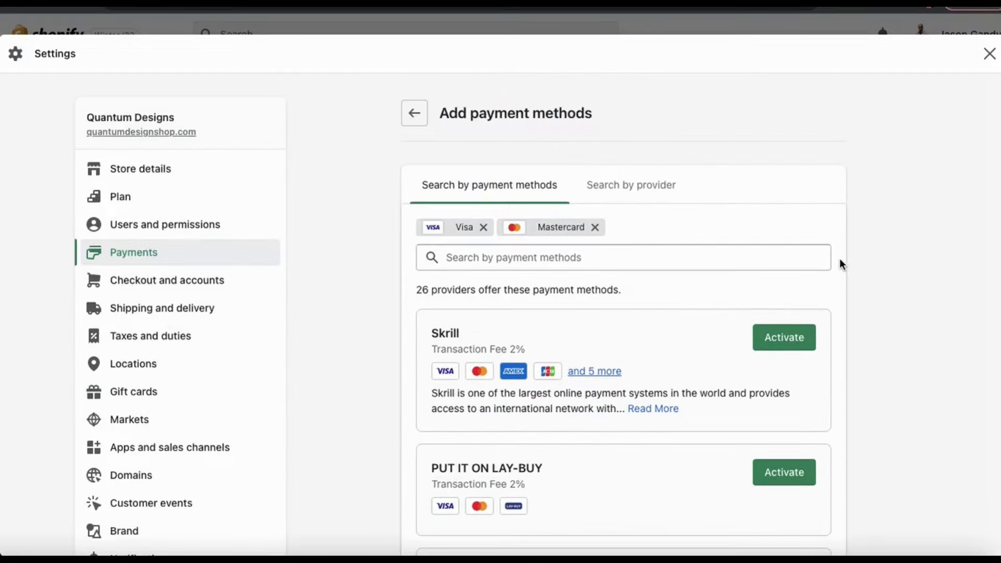
- Clear the Mastercard and Visa selections and switch to searching by provider
left_click(595, 227)
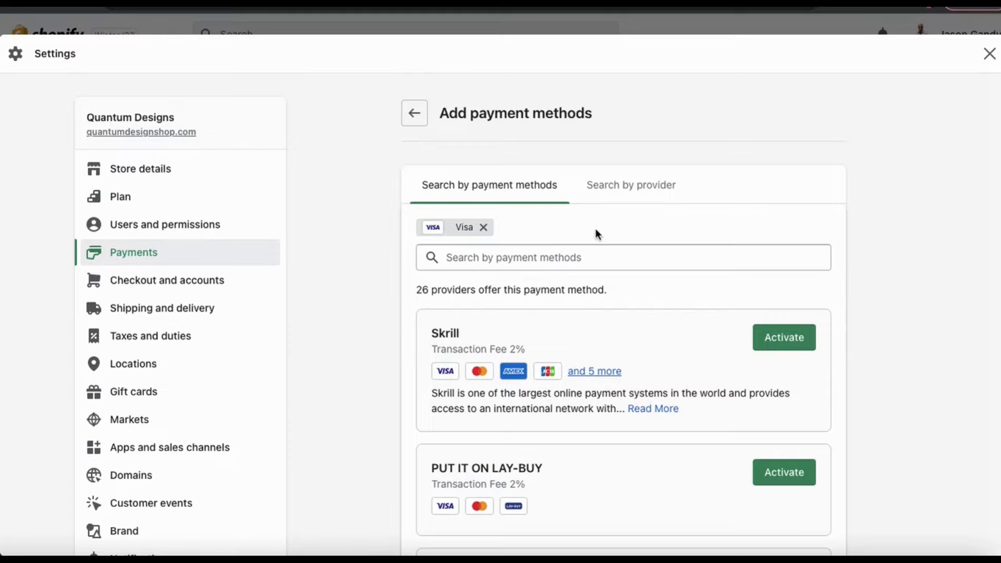
left_click(483, 227)
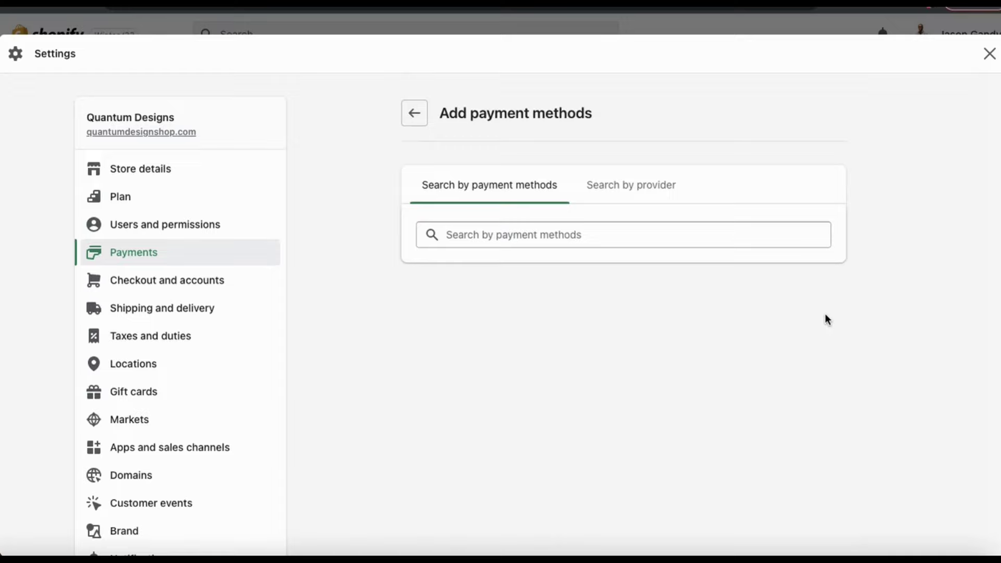
left_click(675, 196)
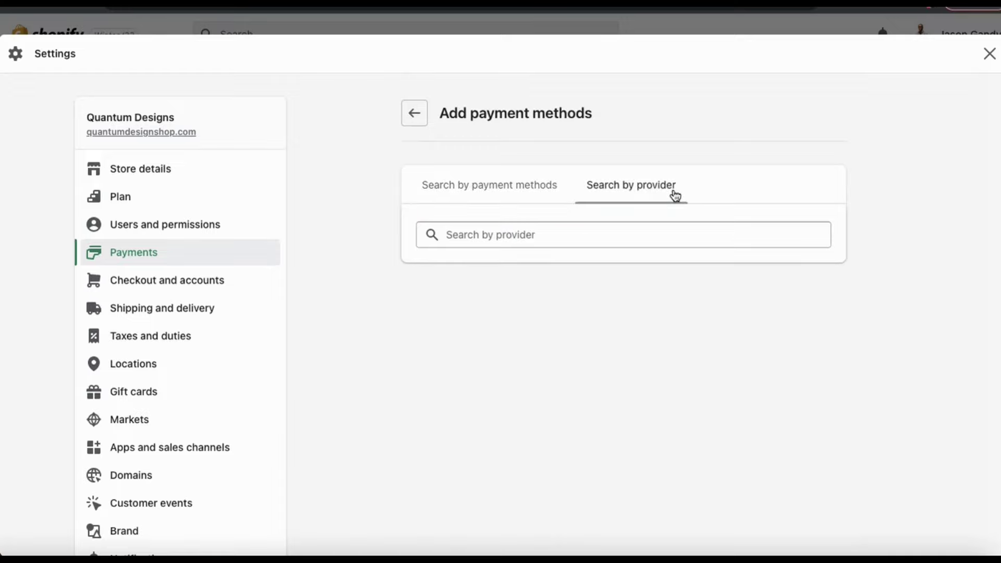
- Look through the alphabetical list of payment providers and the methods each supports, then close it
left_click(713, 235)
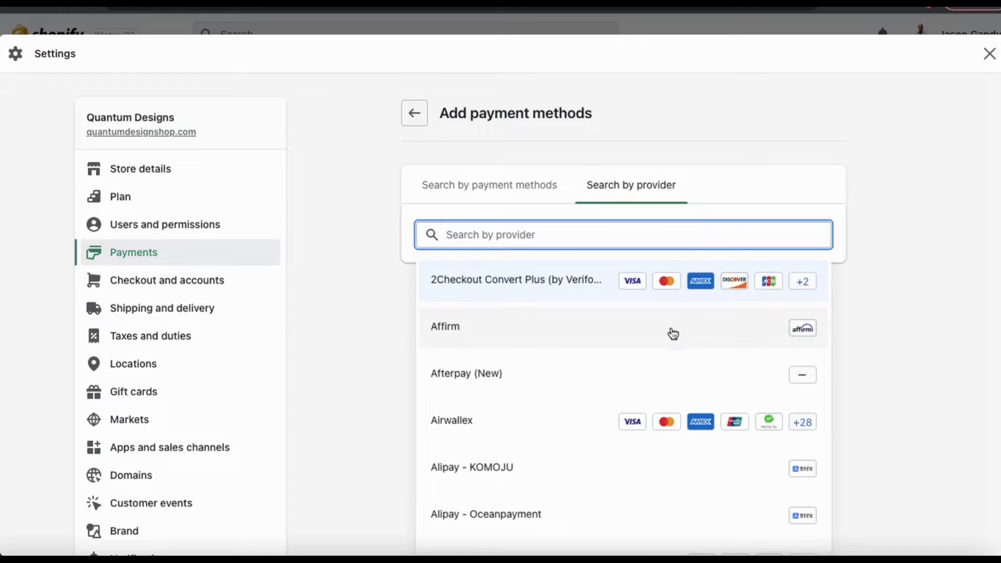
scroll(674, 332, "down", 1)
scroll(674, 332, "down", 10)
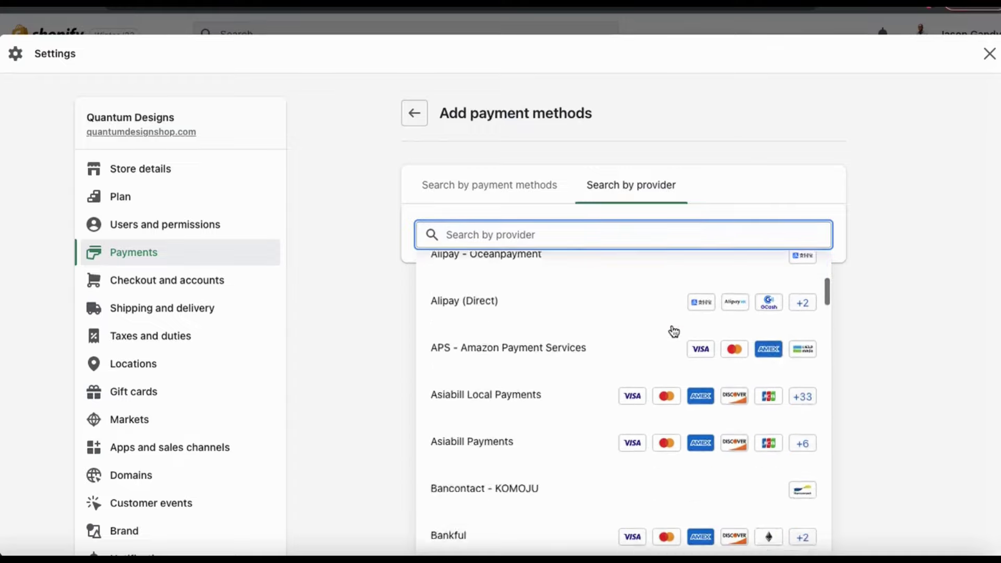
scroll(674, 332, "down", 6)
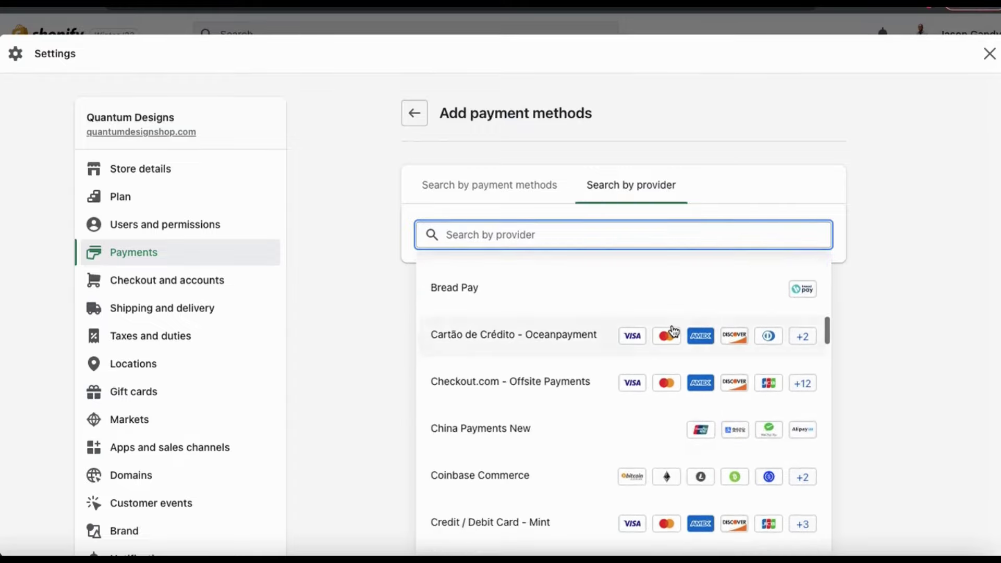
scroll(674, 331, "down", 15)
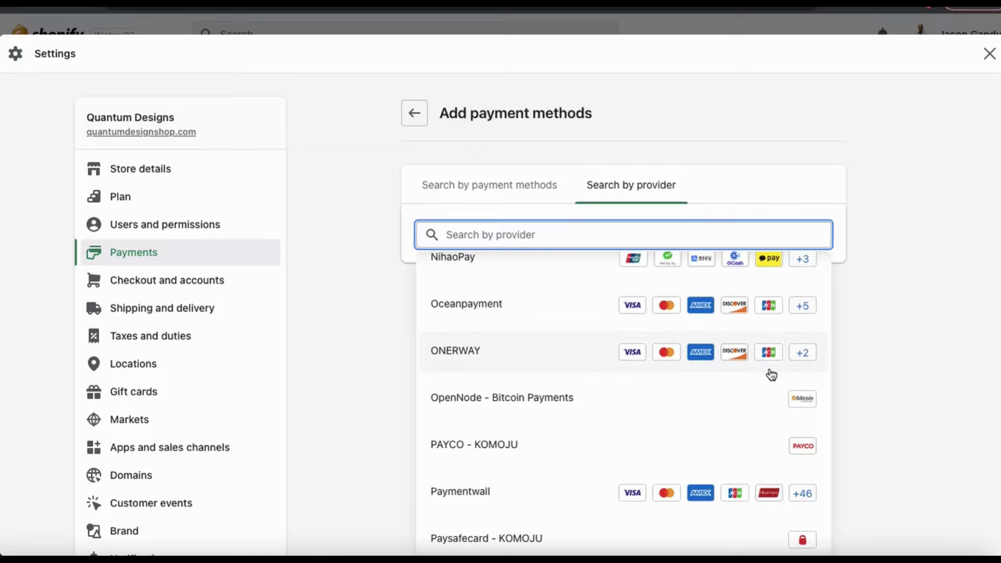
scroll(772, 375, "down", 5)
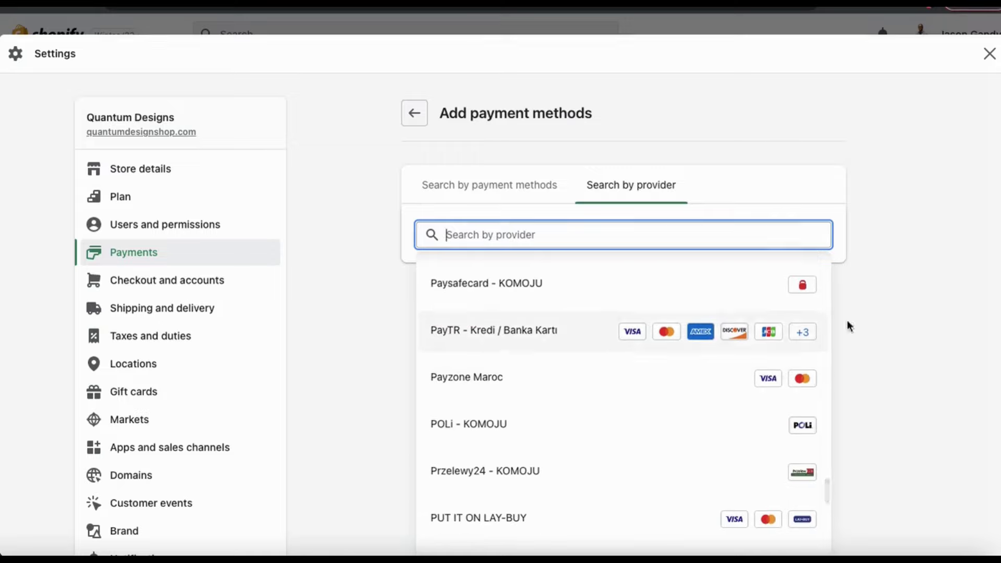
left_click(884, 302)
- Search the payment providers for "COINBASE" and choose Coinbase Commerce
left_click(665, 241)
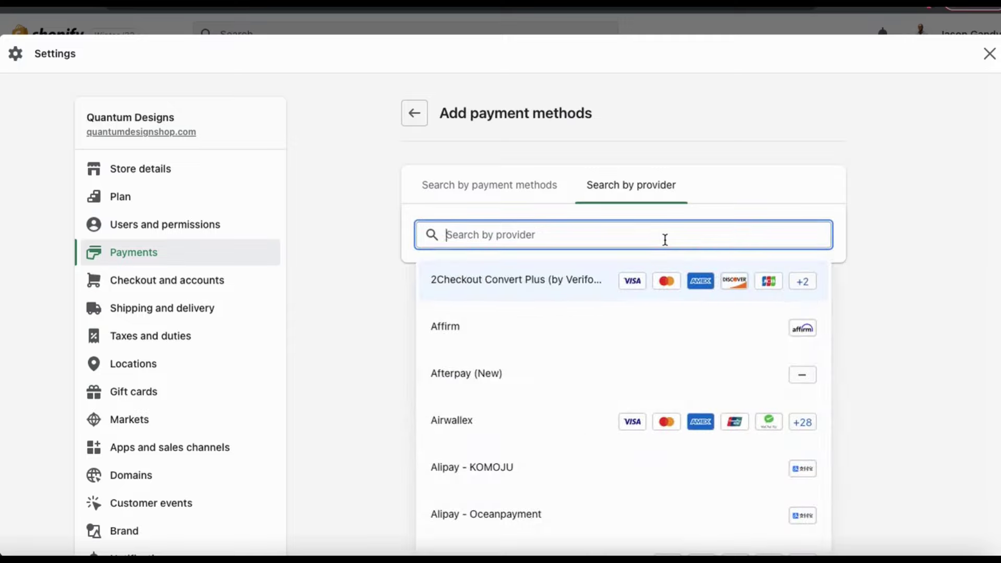
type("COINBASE")
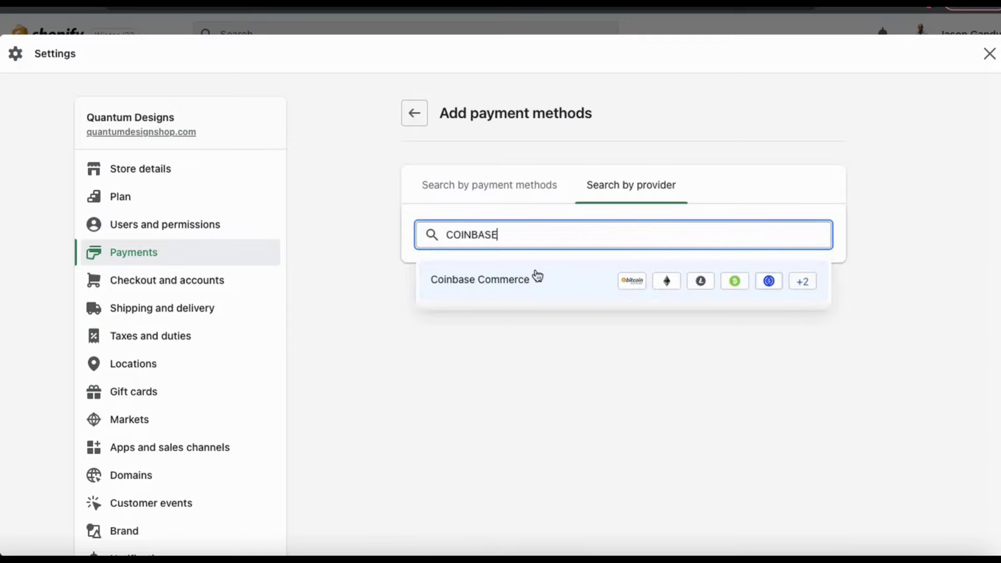
left_click(510, 288)
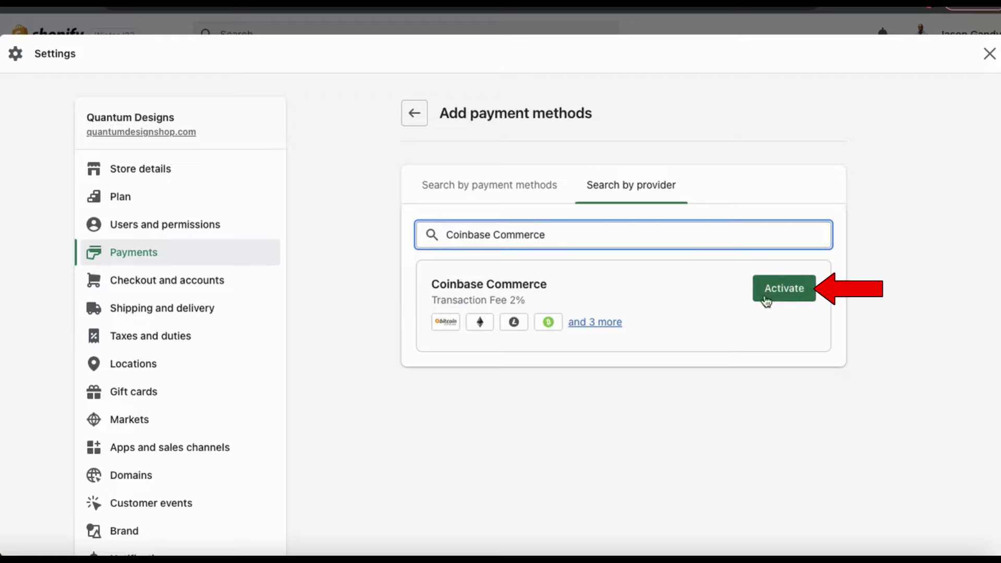
- Start activating Coinbase Commerce as a payment provider and install its app on the store
left_click(783, 299)
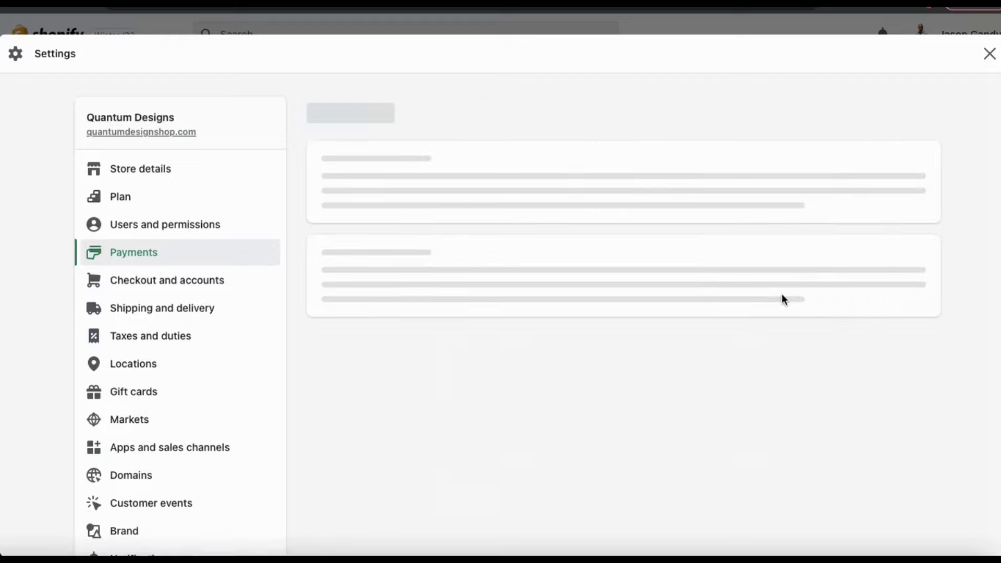
scroll(787, 365, "down", 4)
left_click(797, 412)
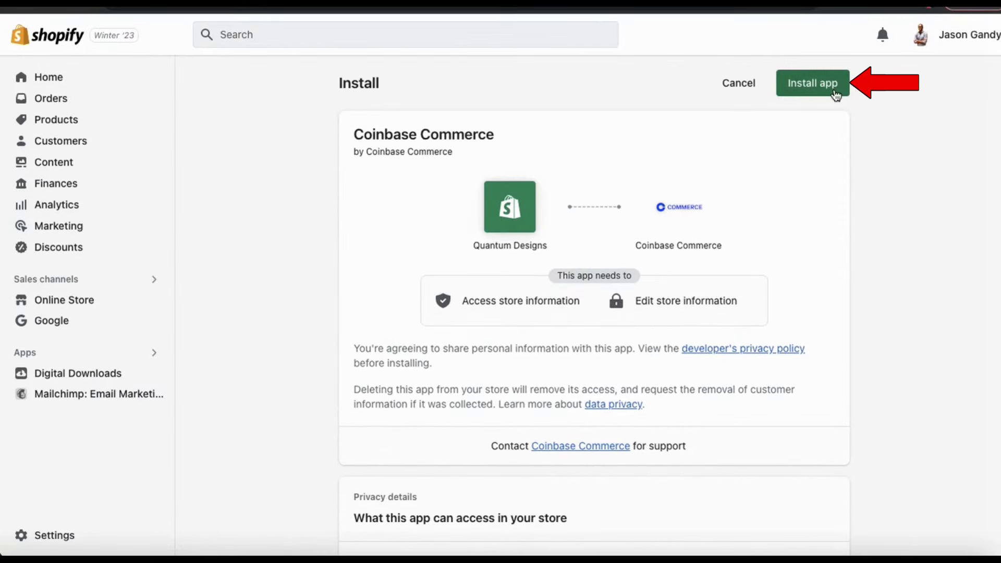
left_click(811, 89)
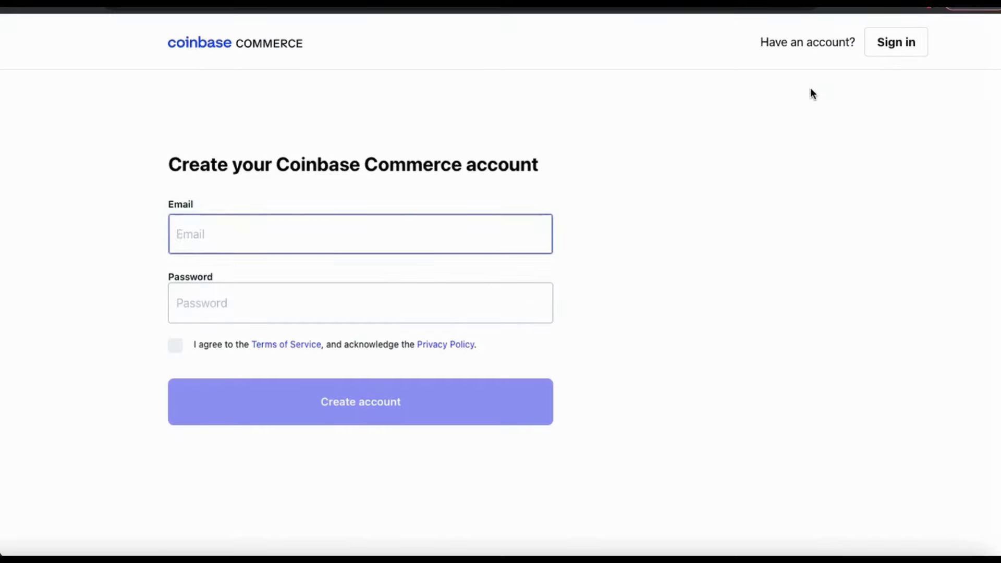
- Accept the terms, create the Coinbase Commerce account and complete the wallet onboarding through to the dashboard
left_click(175, 345)
left_click(187, 406)
left_click(433, 494)
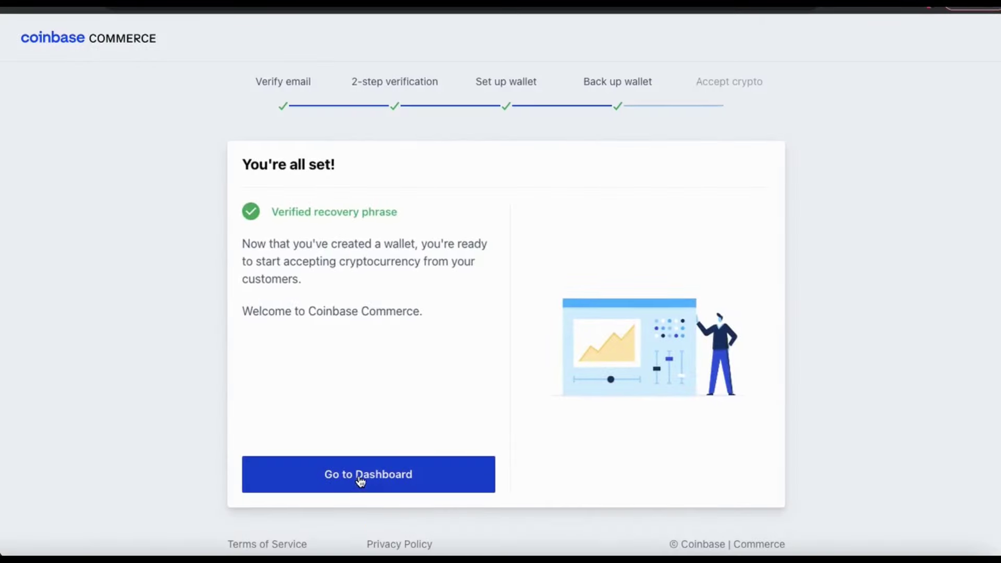
left_click(384, 478)
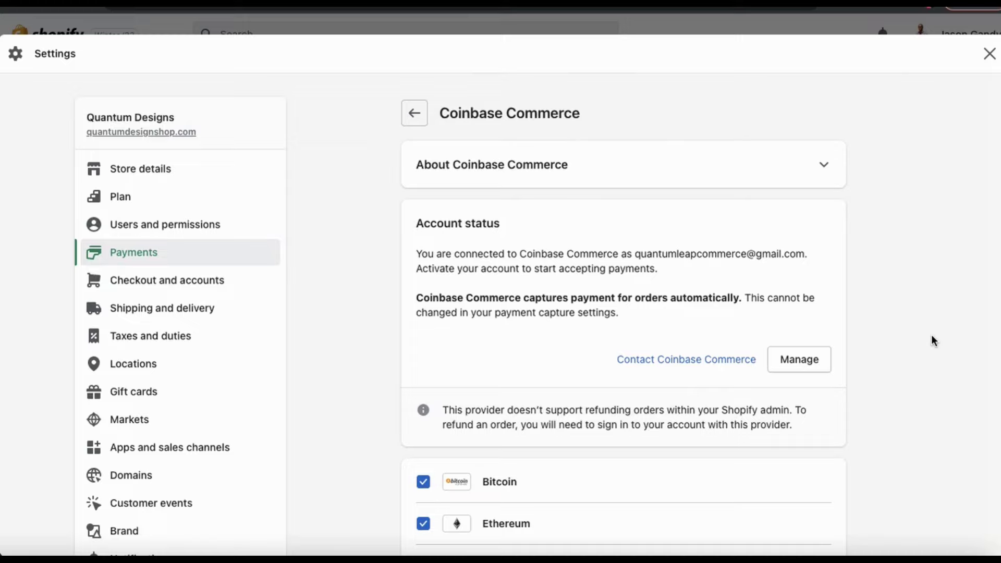
- Activate Coinbase Commerce with all its listed cryptocurrencies selected and test mode off
scroll(904, 303, "down", 5)
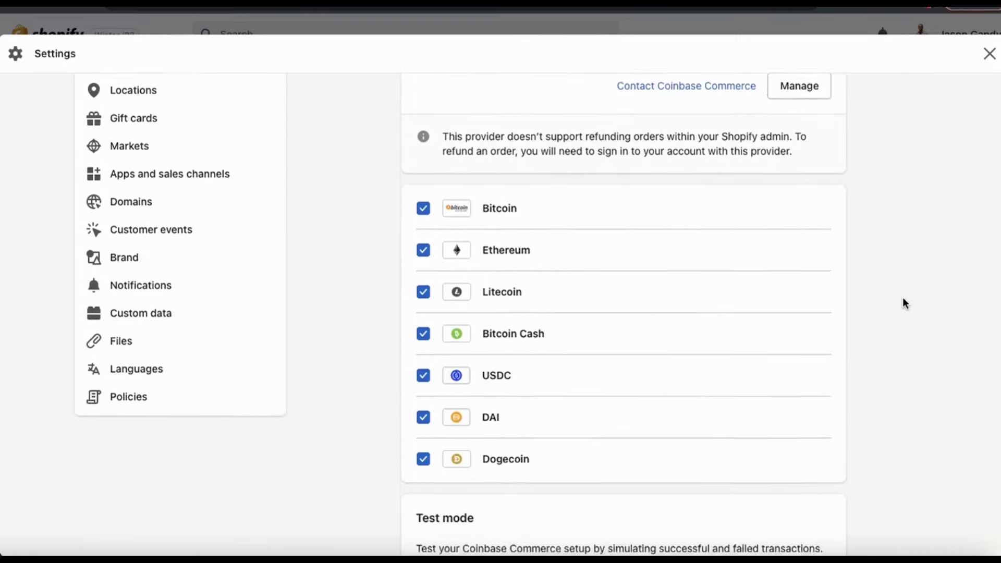
scroll(903, 302, "down", 3)
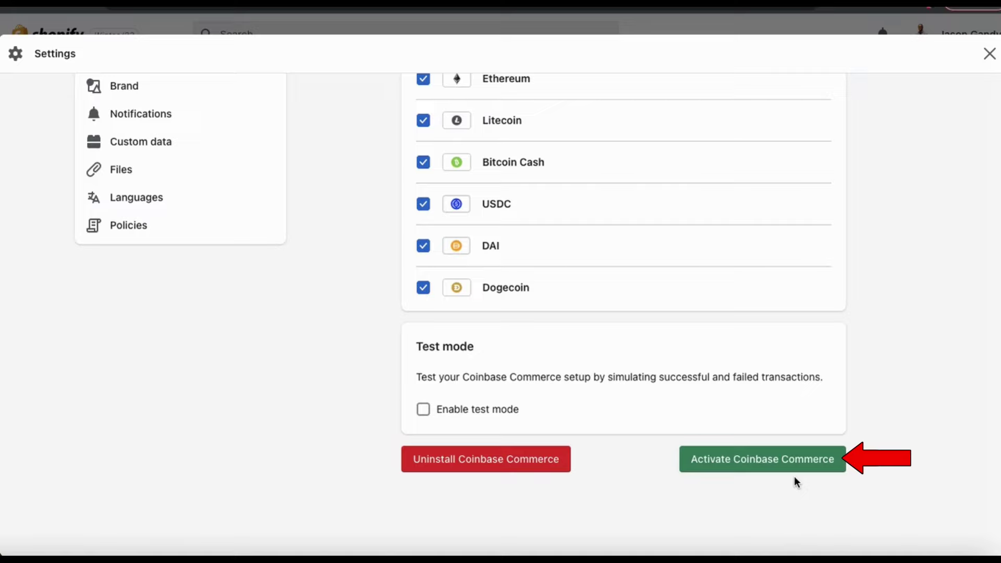
left_click(764, 464)
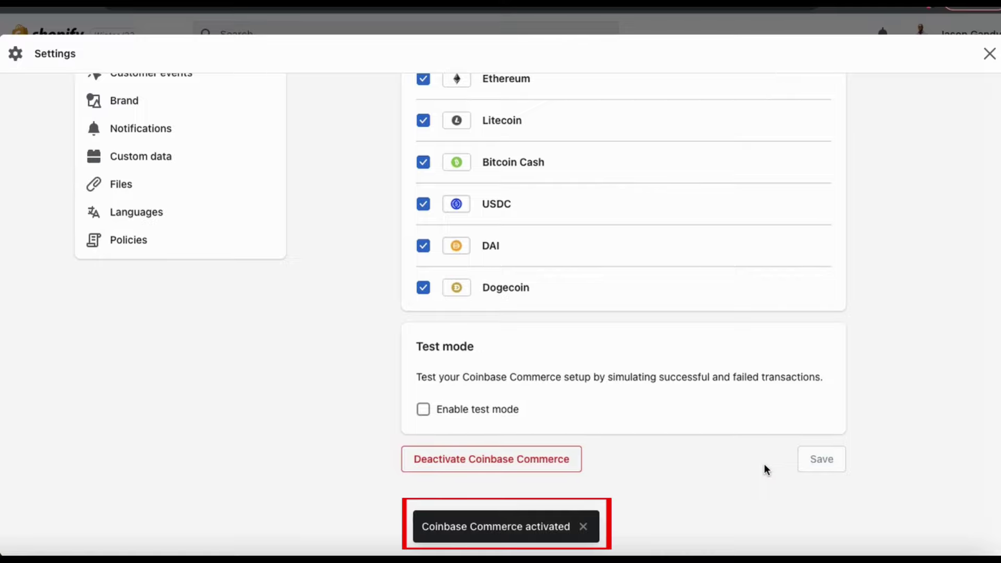
- Return to the store's payment settings and review the configured payment methods
scroll(889, 438, "up", 10)
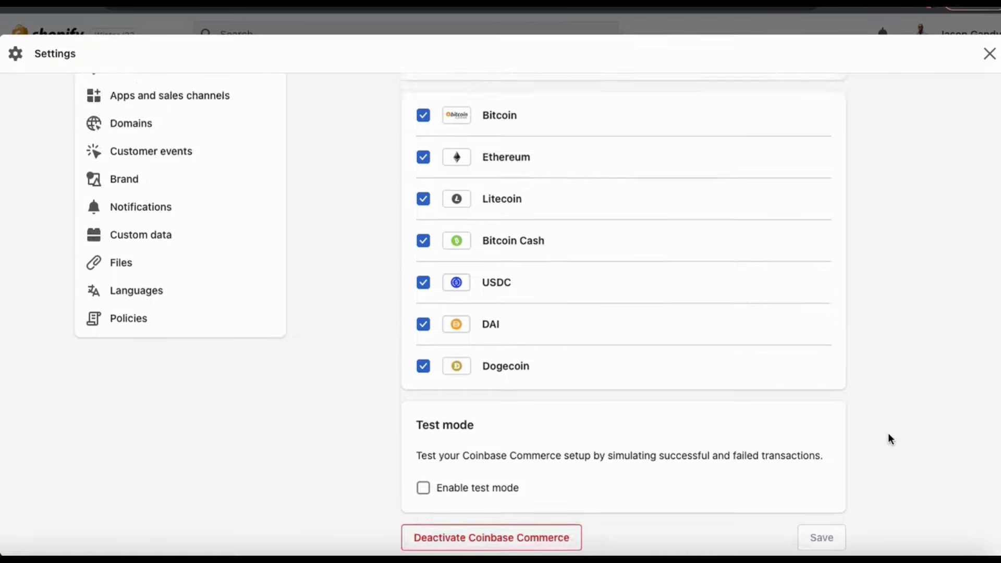
left_click(179, 263)
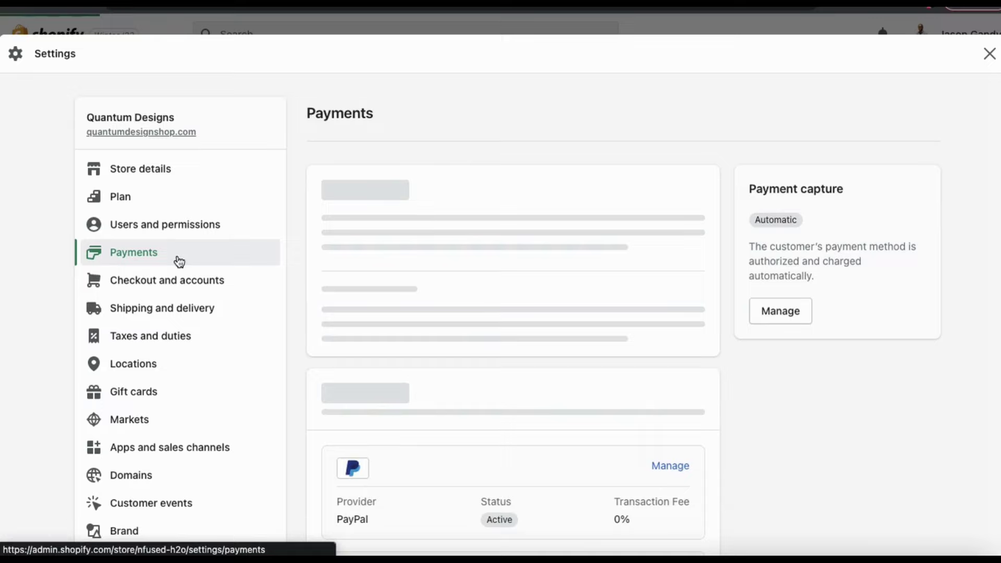
scroll(963, 209, "down", 6)
- Review the payment options on the store's checkout page and select Coinbase Commerce as the payment method
scroll(962, 209, "down", 2)
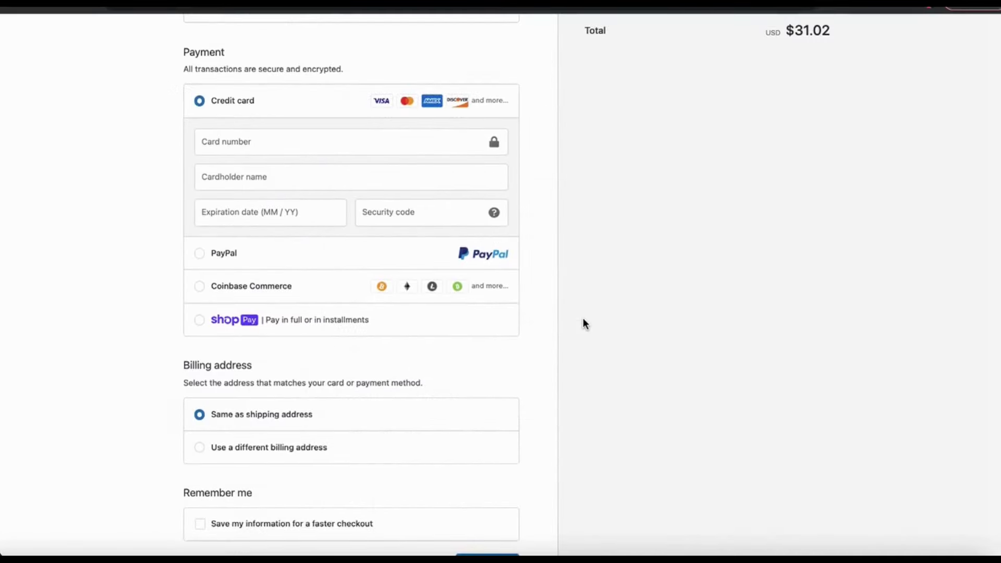
scroll(583, 318, "down", 1)
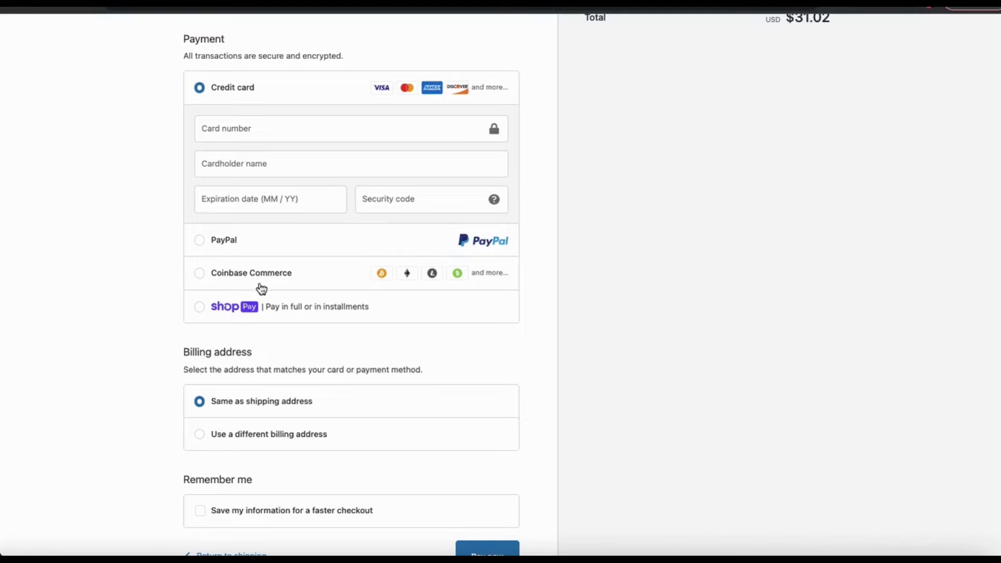
left_click(200, 273)
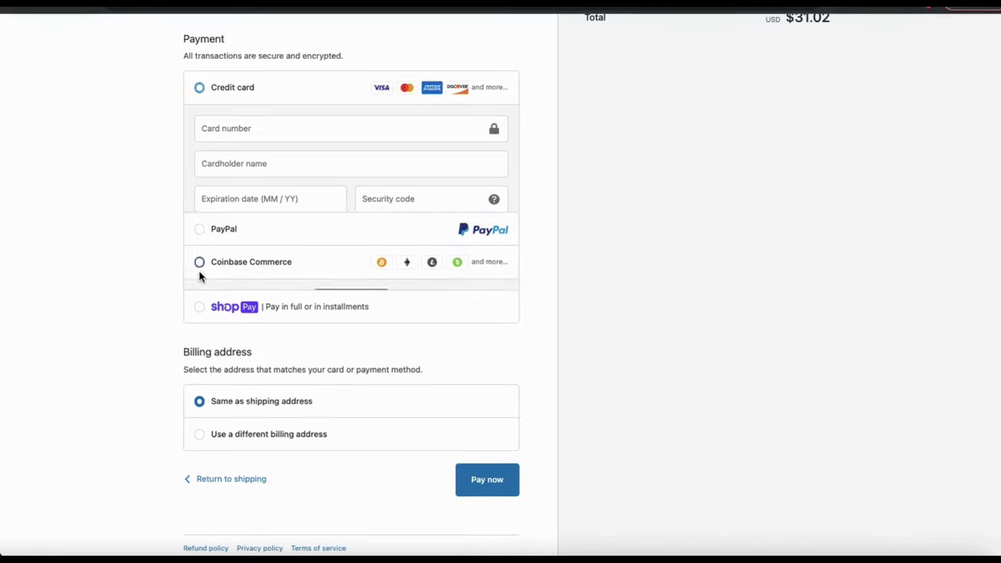
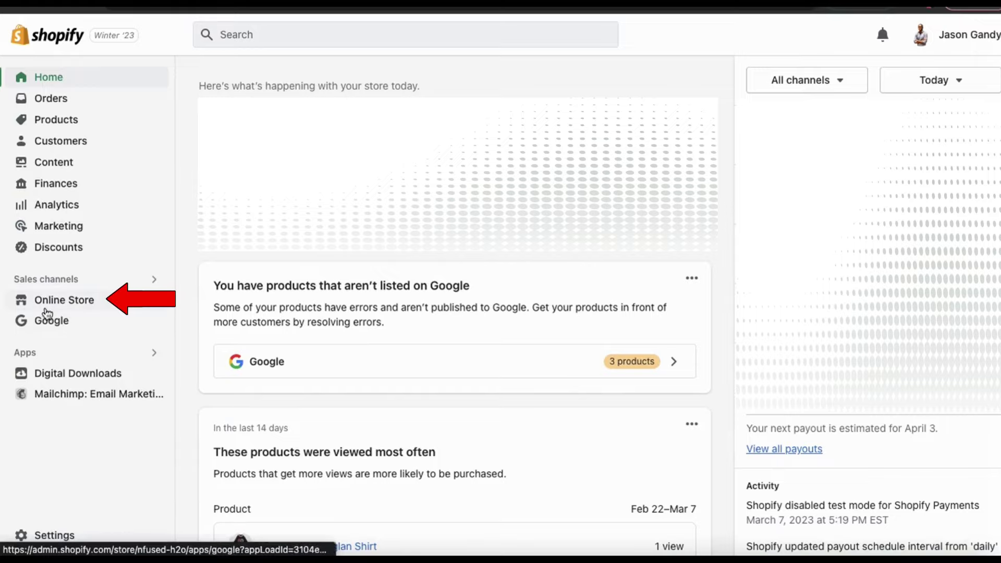
- Customize the online store's current Refresh theme and open the Default product template
left_click(71, 308)
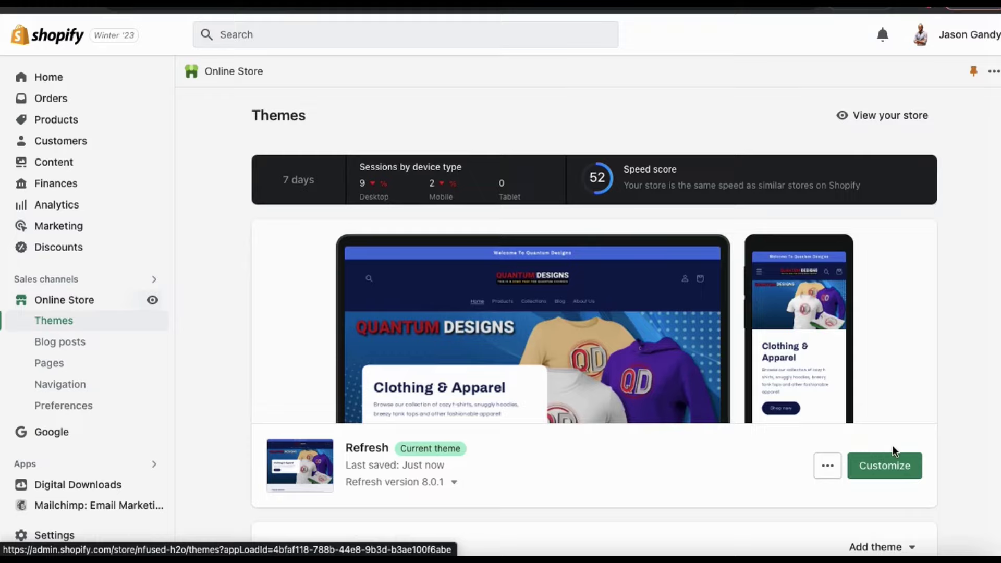
left_click(889, 479)
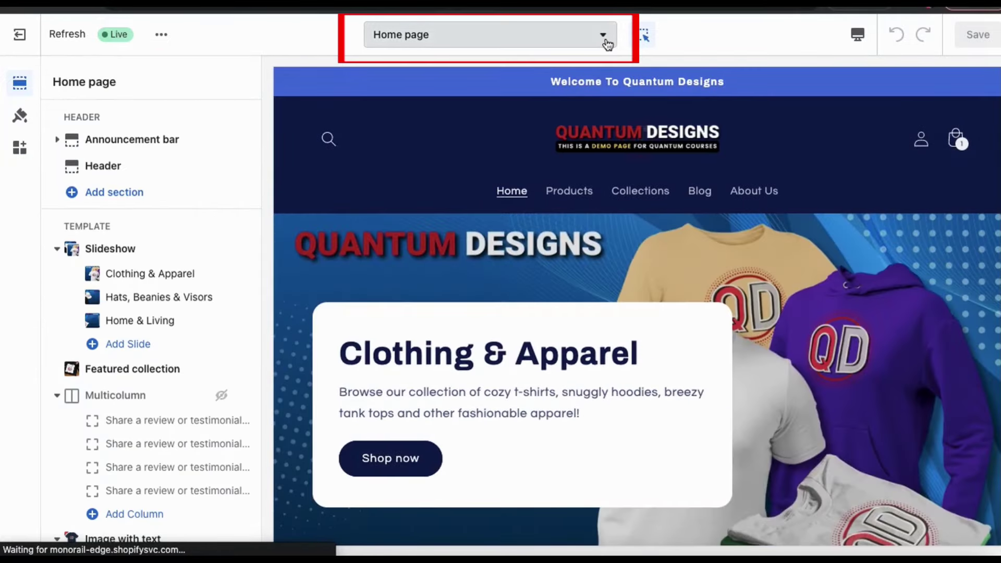
left_click(605, 38)
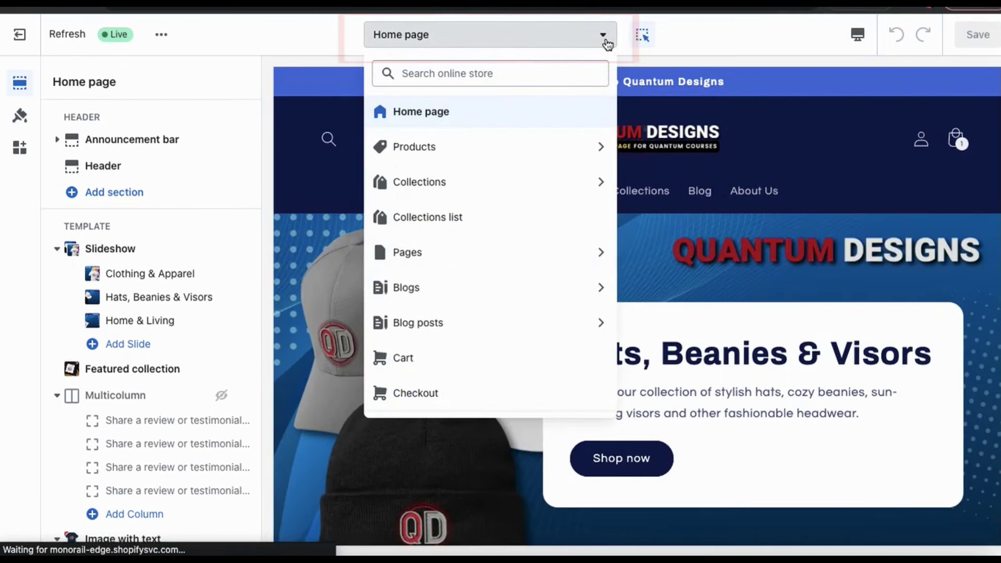
left_click(582, 151)
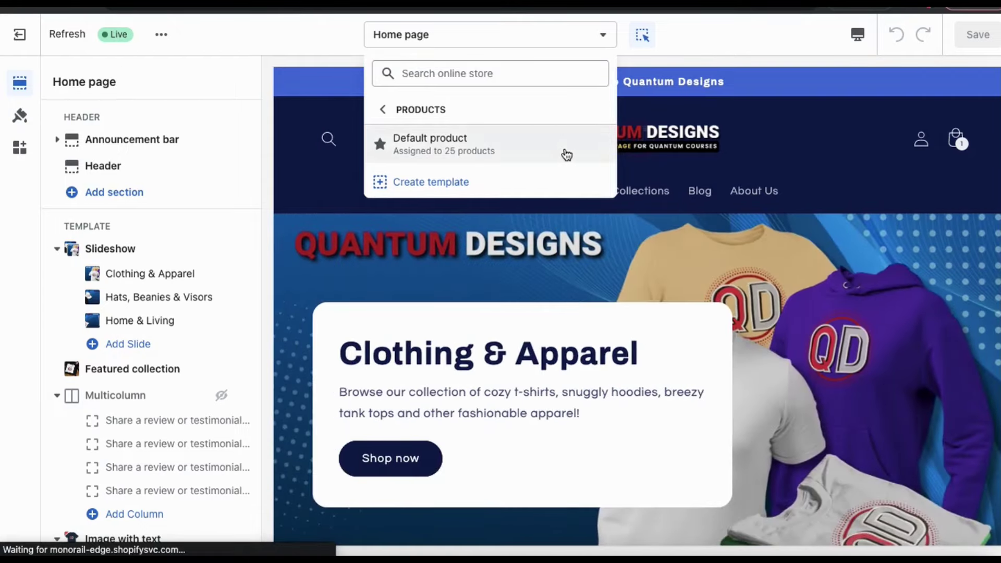
left_click(567, 151)
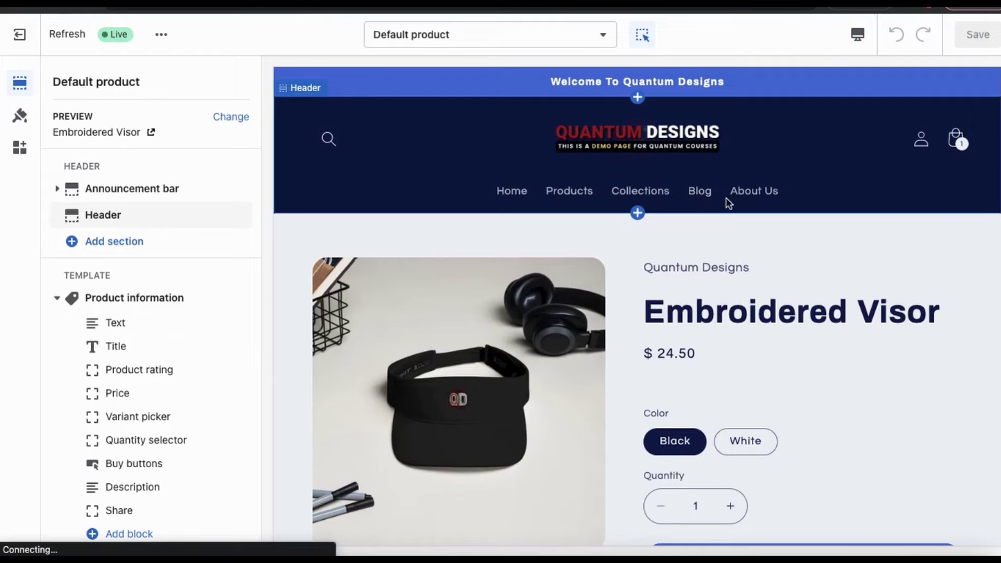
- Enable dynamic checkout buttons in the product template's Buy buttons block
scroll(884, 247, "down", 4)
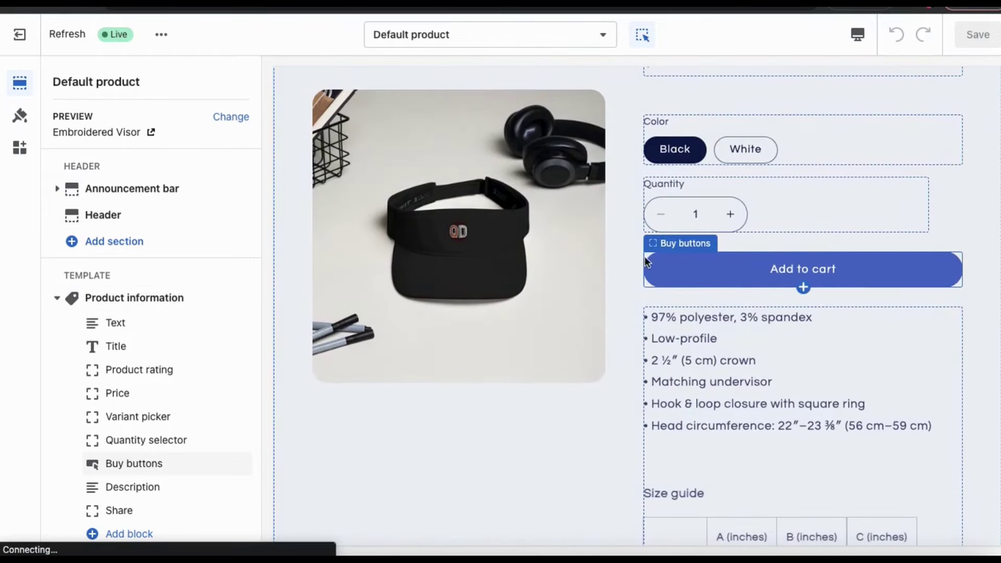
scroll(132, 158, "down", 3)
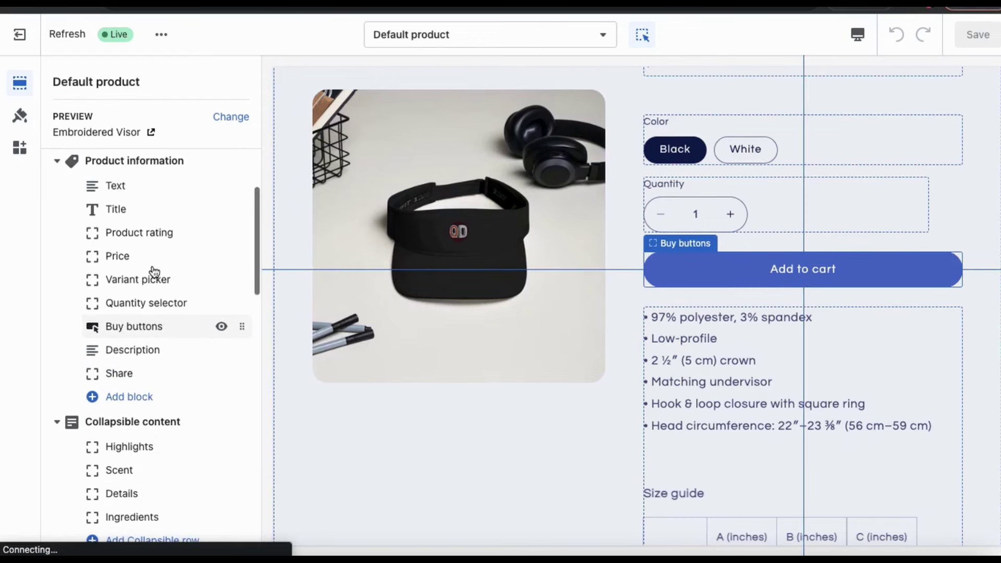
left_click(168, 329)
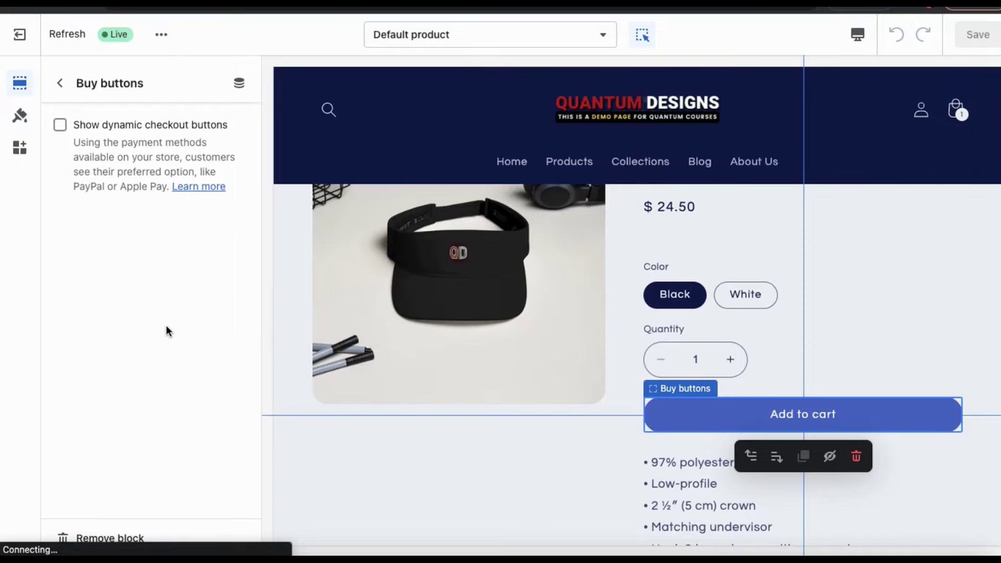
left_click(60, 125)
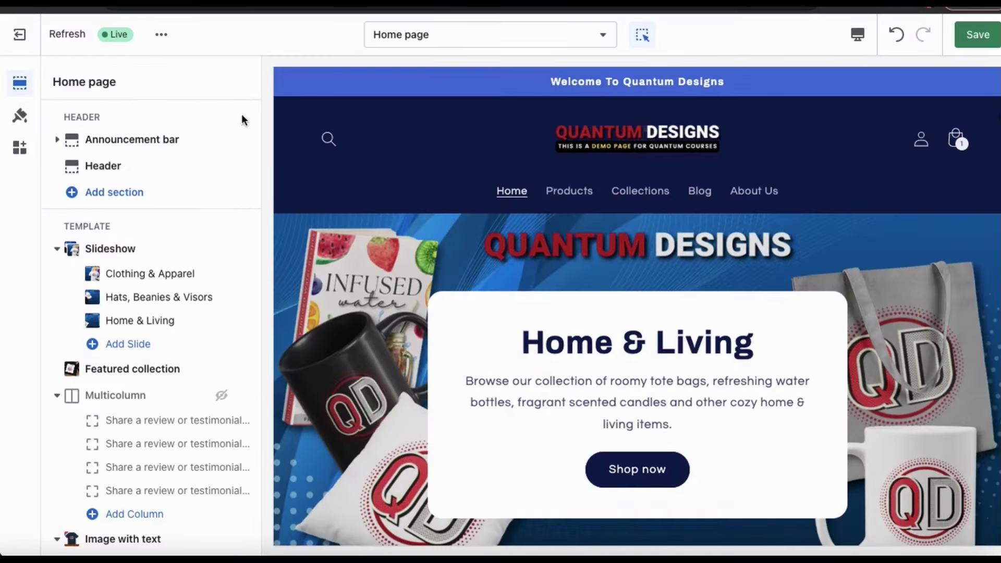
- Turn on payment icons in the Footer section of the home page
scroll(228, 115, "down", 15)
scroll(227, 115, "down", 5)
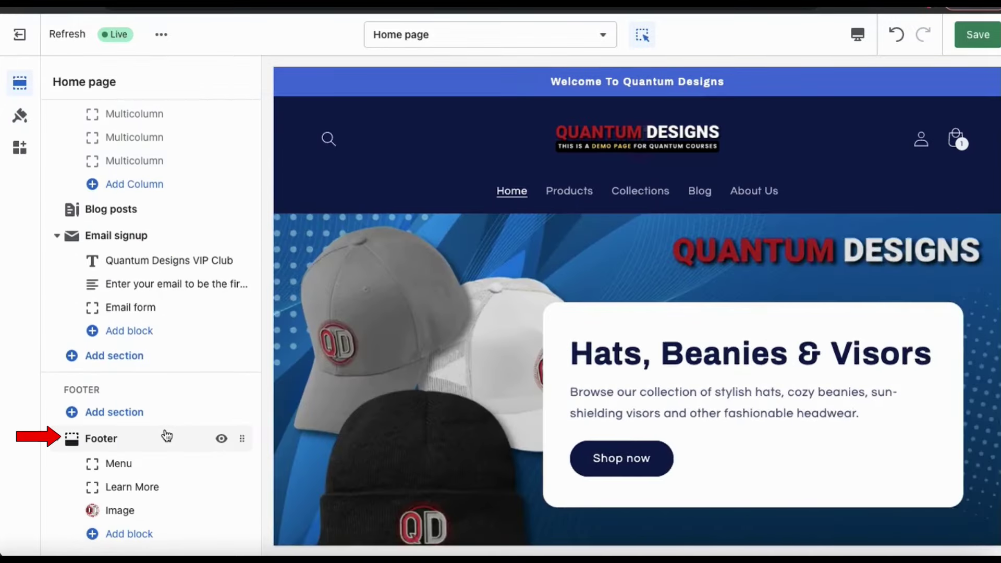
mouse_move(167, 437)
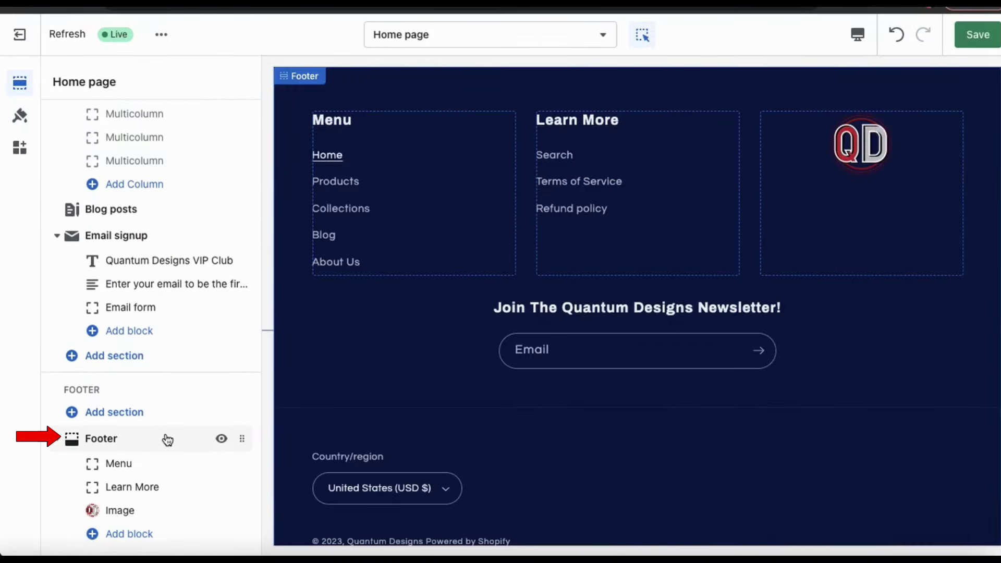
left_click(127, 439)
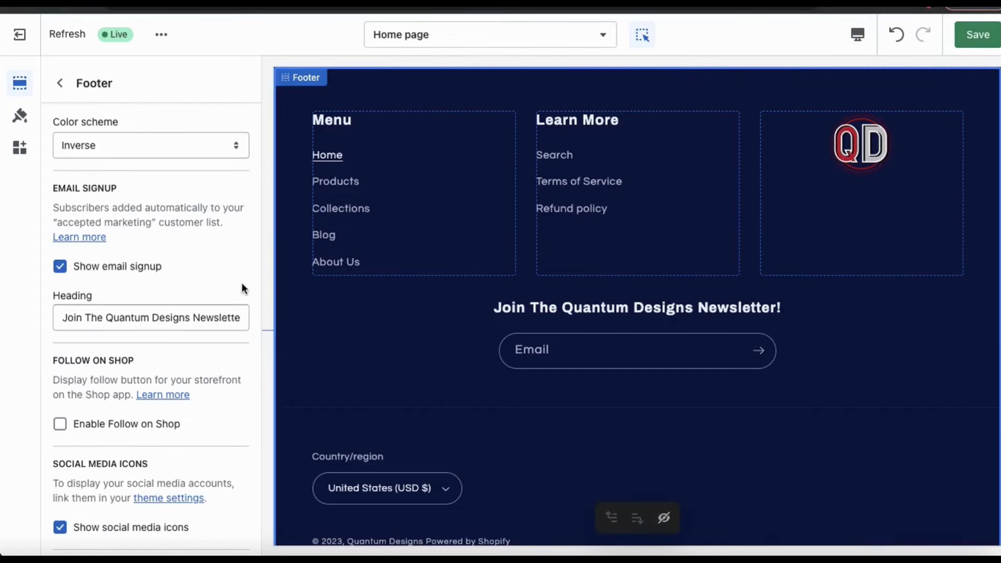
scroll(243, 288, "down", 6)
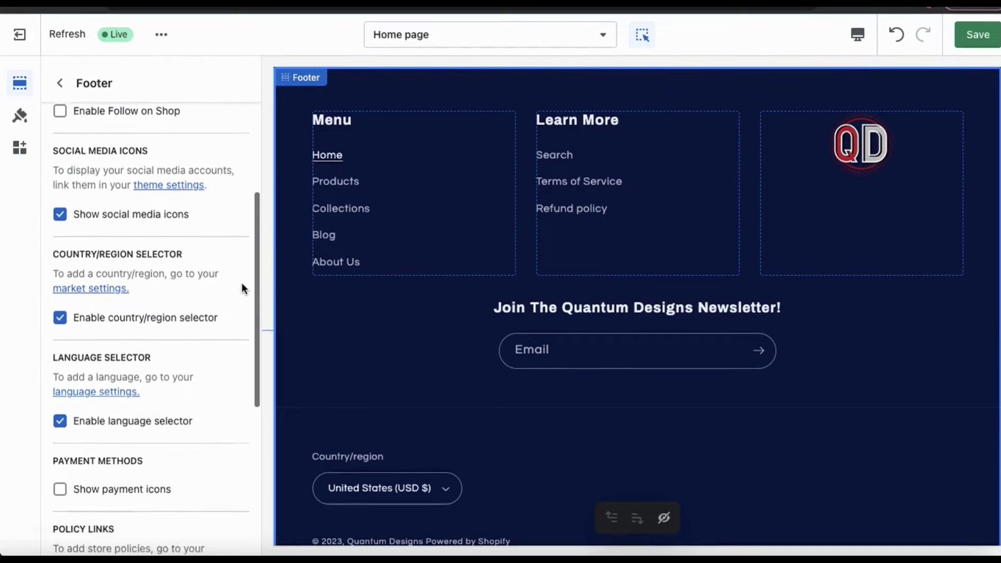
scroll(242, 289, "down", 4)
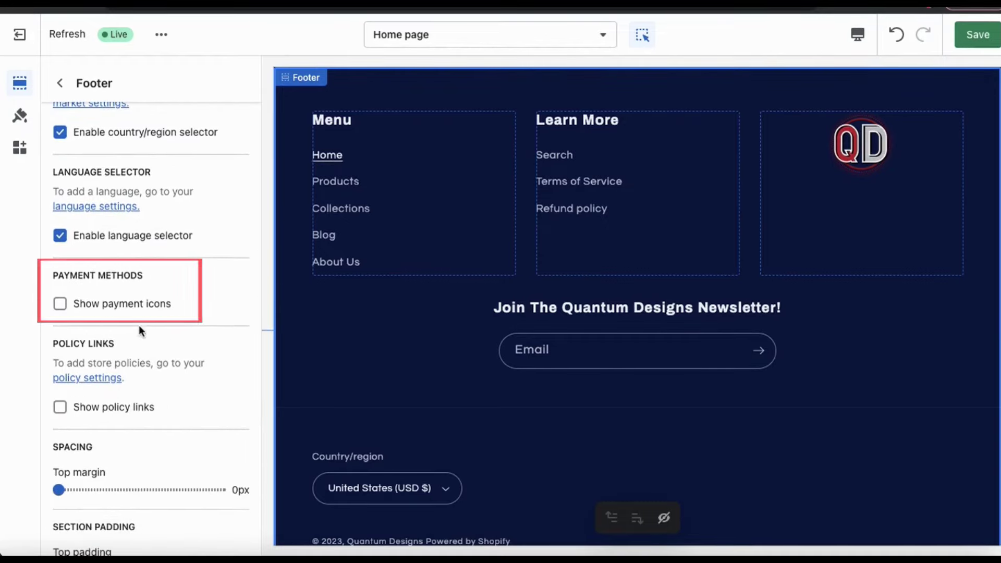
left_click(60, 307)
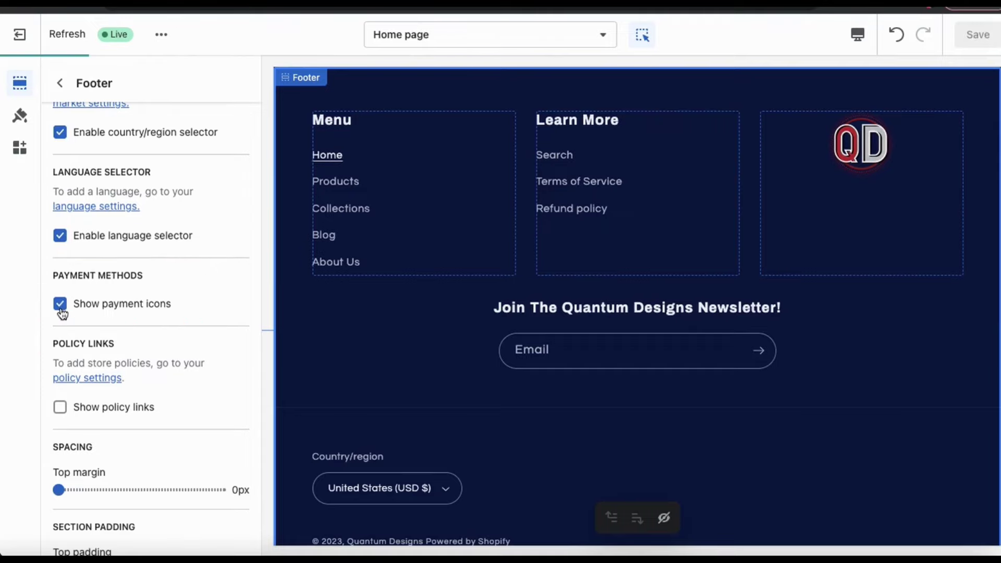